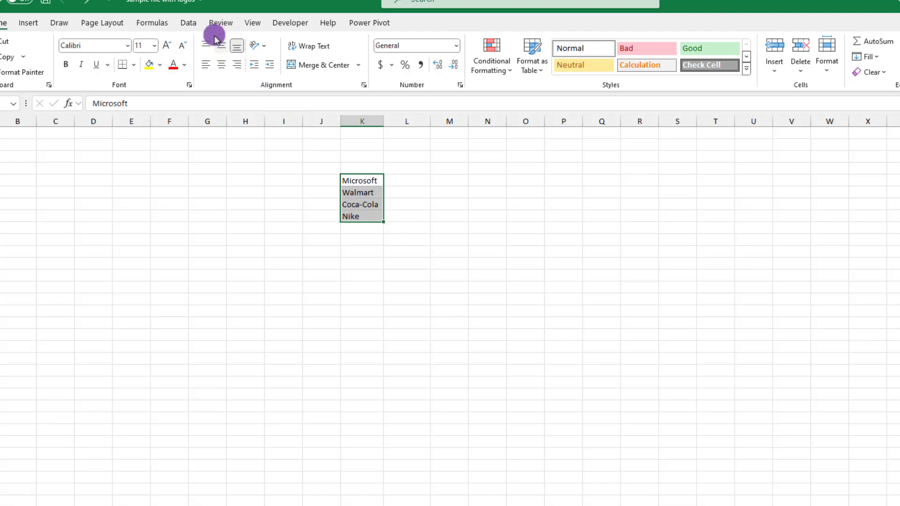
# Step: Convert the four company names to the Stocks data type and autofit column K
pyautogui.click(189, 23)
pyautogui.click(315, 59)
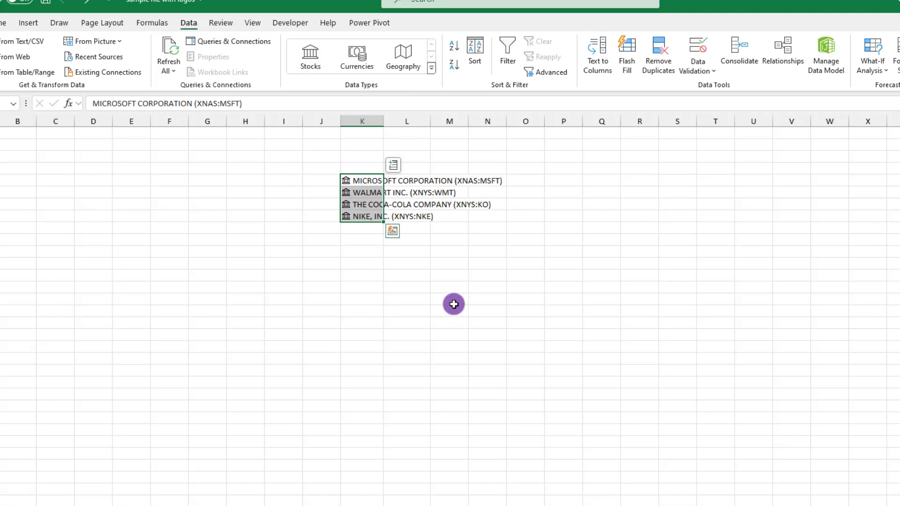
pyautogui.doubleClick(383, 121)
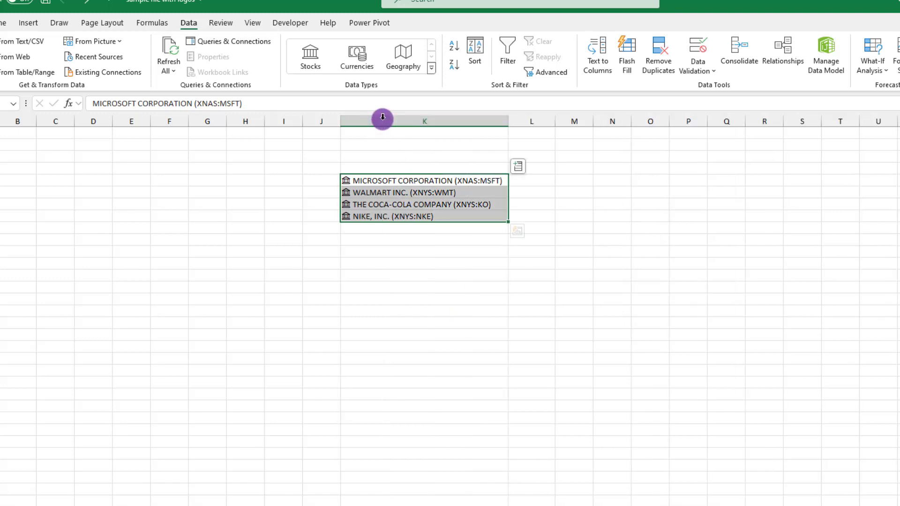
pyautogui.click(371, 291)
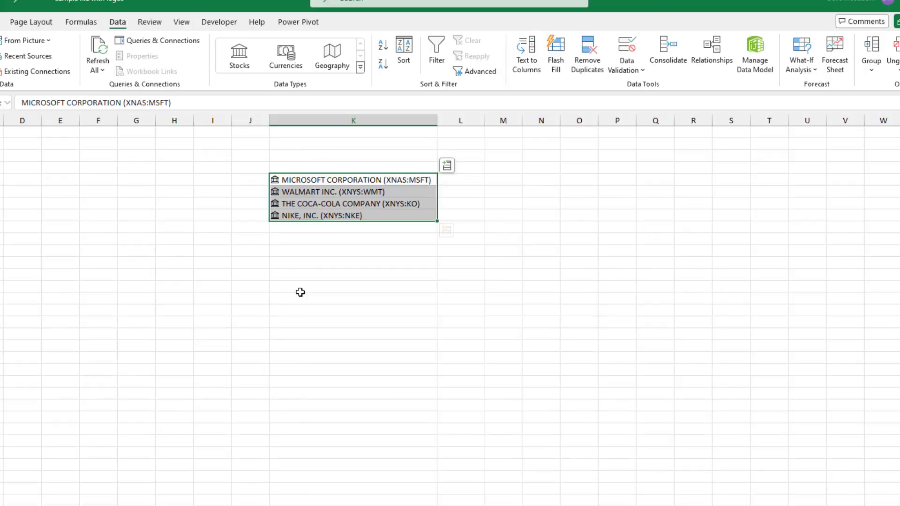
pyautogui.click(374, 291)
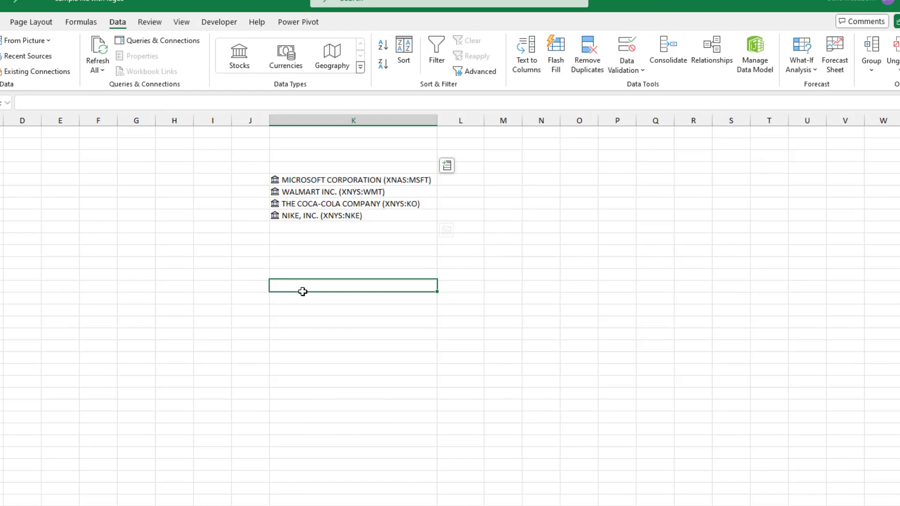
pyautogui.click(273, 179)
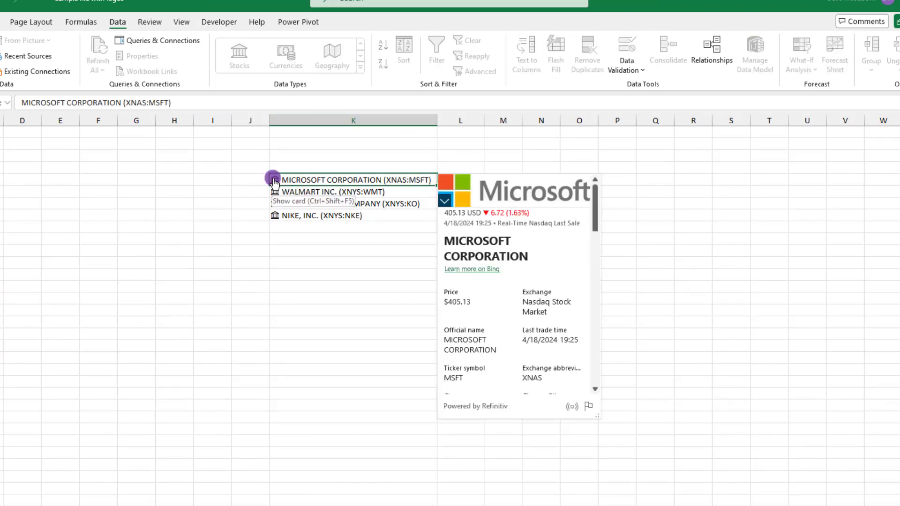
pyautogui.click(275, 192)
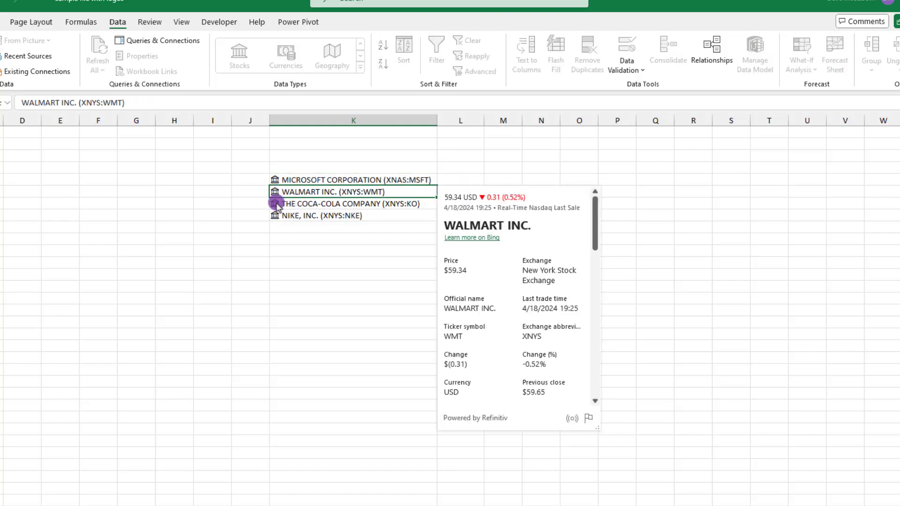
pyautogui.click(276, 206)
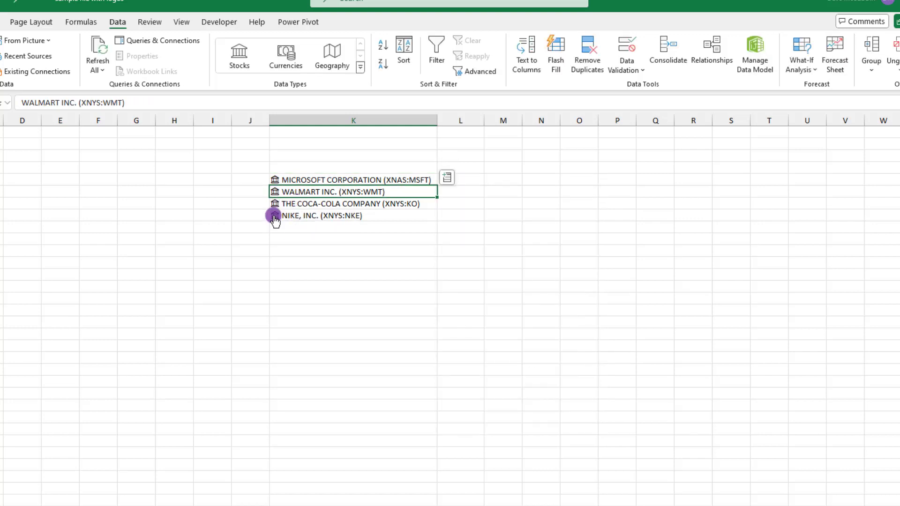
pyautogui.click(275, 204)
pyautogui.click(302, 254)
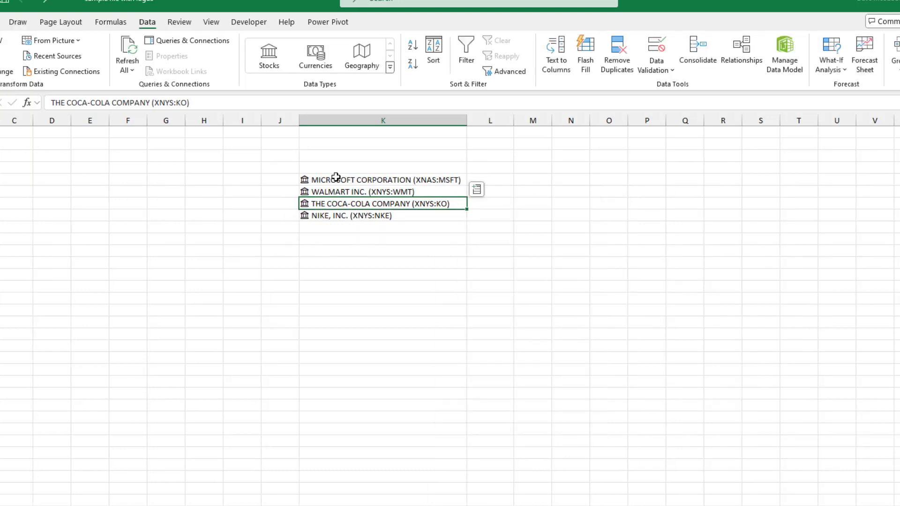
pyautogui.moveTo(336, 177); pyautogui.dragTo(337, 215)
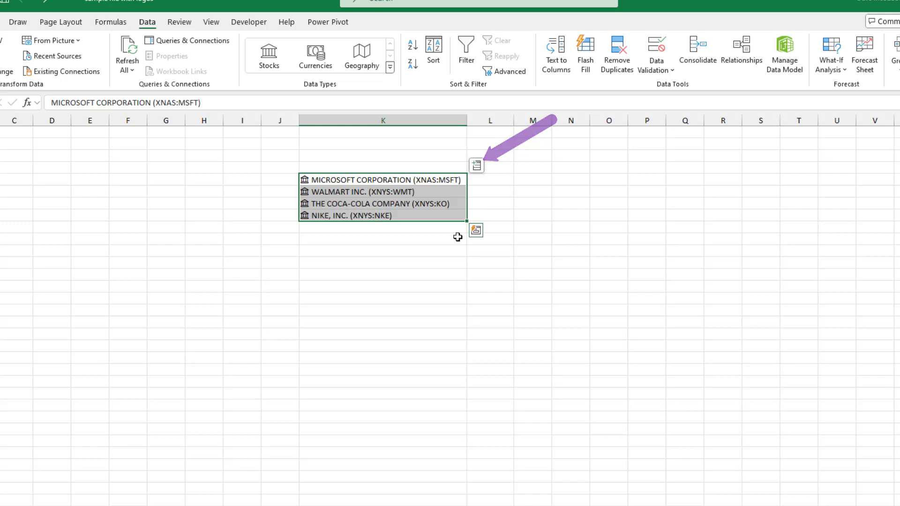
# Step: Insert the Volume stock field for all four companies into column L
pyautogui.click(476, 168)
pyautogui.moveTo(628, 307); pyautogui.dragTo(629, 199)
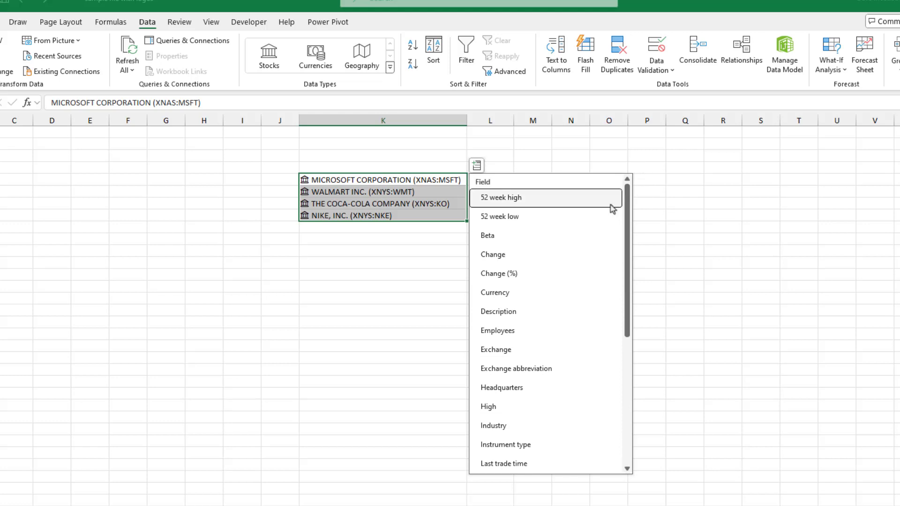
pyautogui.scroll(-1, 581, 242)
pyautogui.scroll(-1, 582, 243)
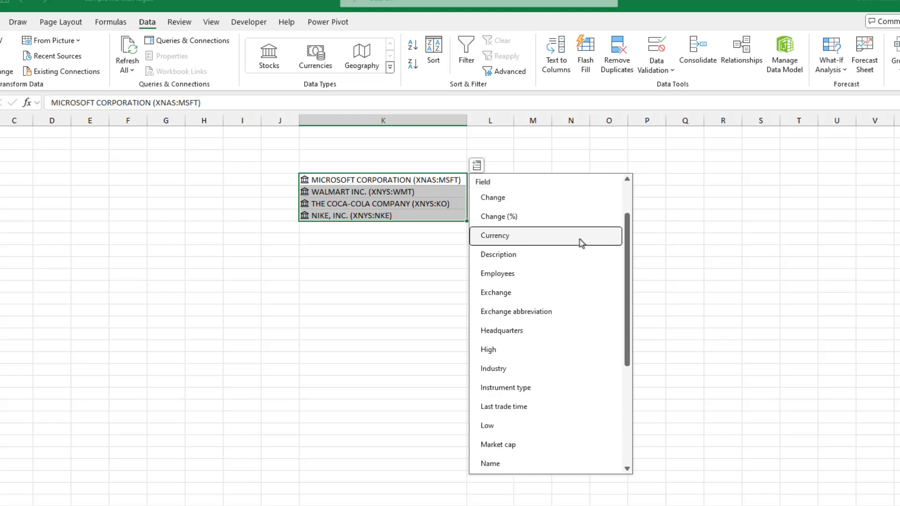
pyautogui.scroll(-4, 581, 243)
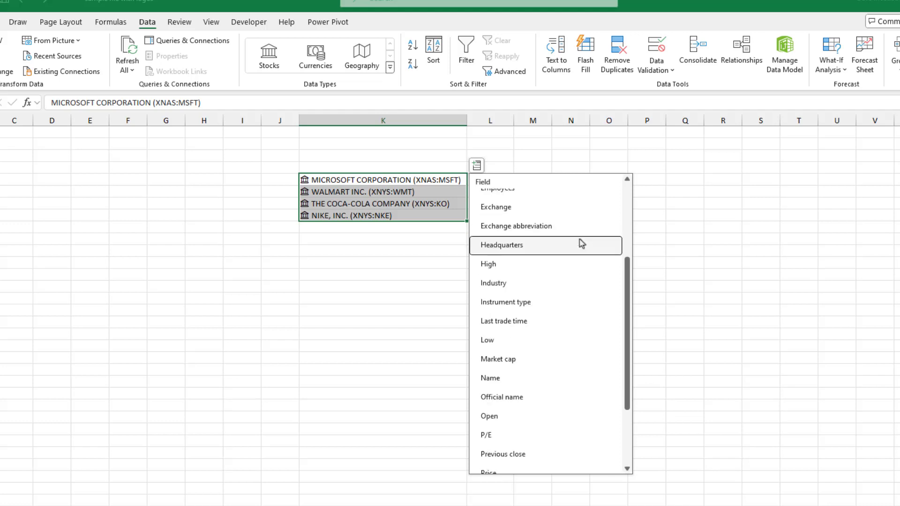
pyautogui.scroll(-2, 581, 243)
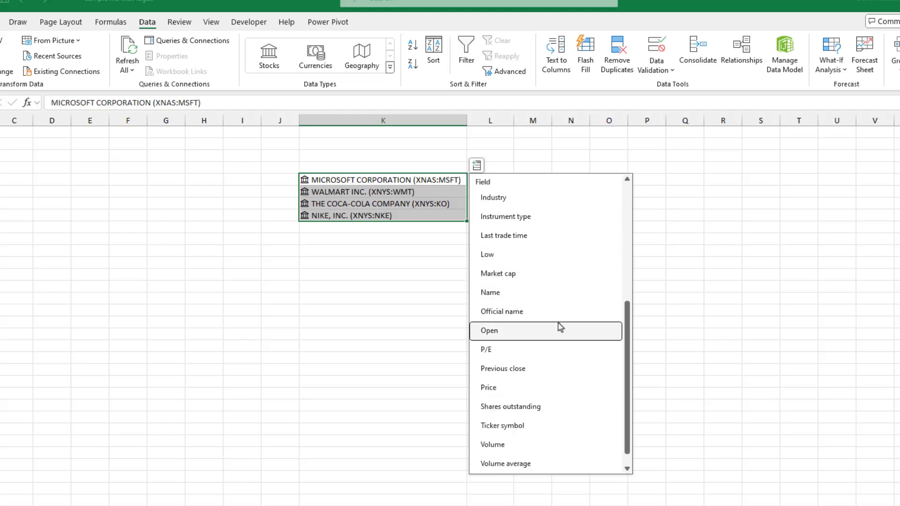
pyautogui.scroll(-1, 558, 330)
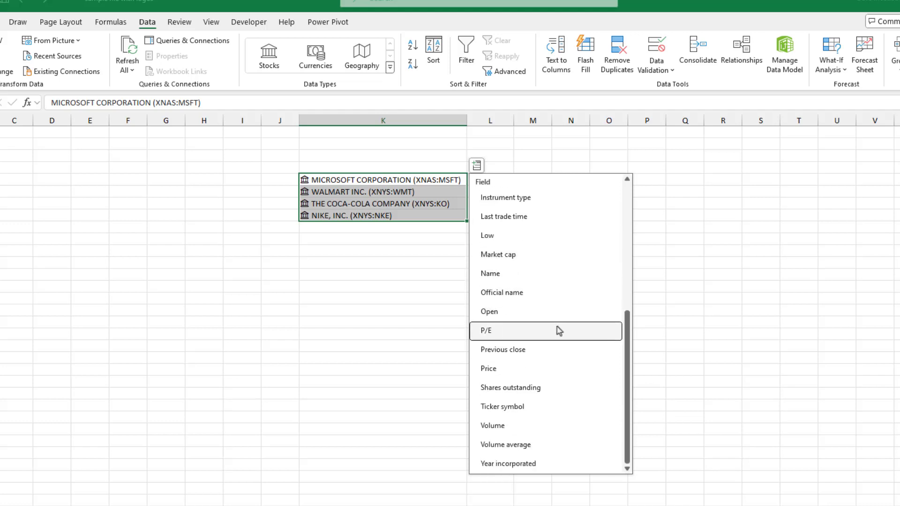
pyautogui.click(492, 425)
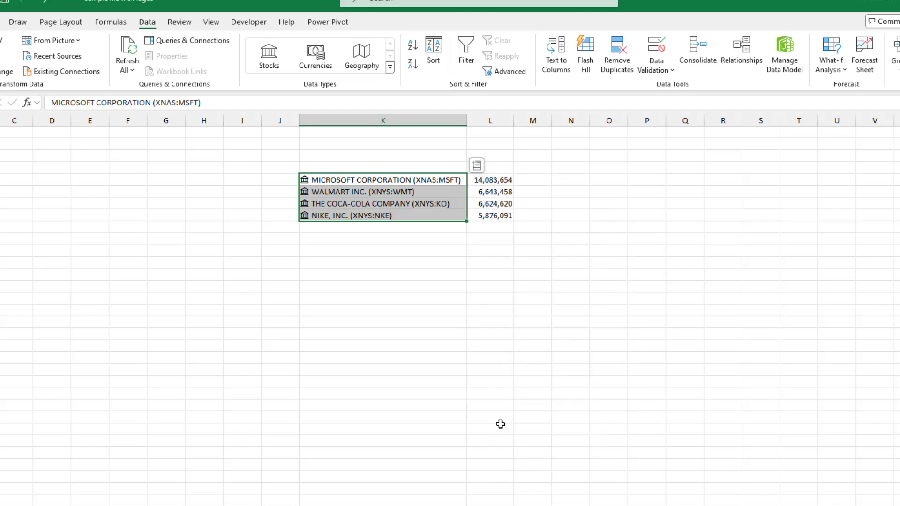
pyautogui.click(500, 346)
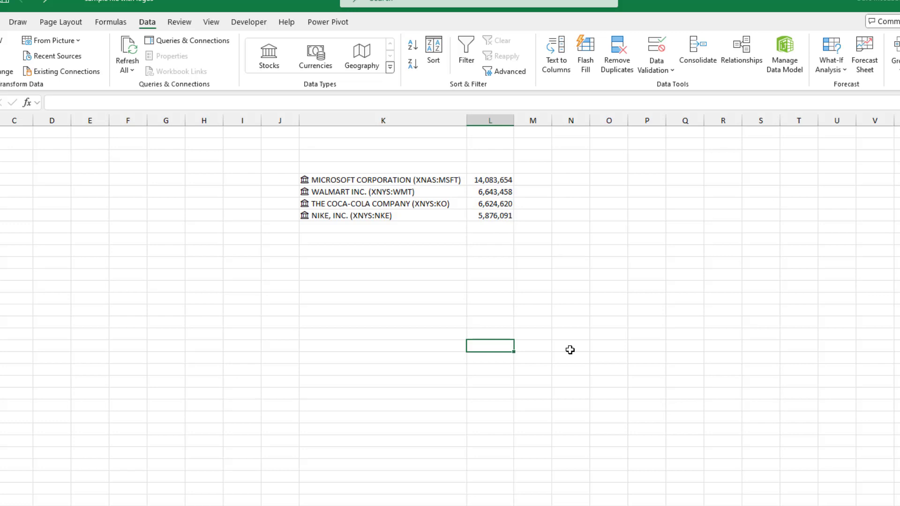
# Step: Add bold 'Stock' and 'Volume' headers above columns K and L, then select the table range
pyautogui.click(343, 166)
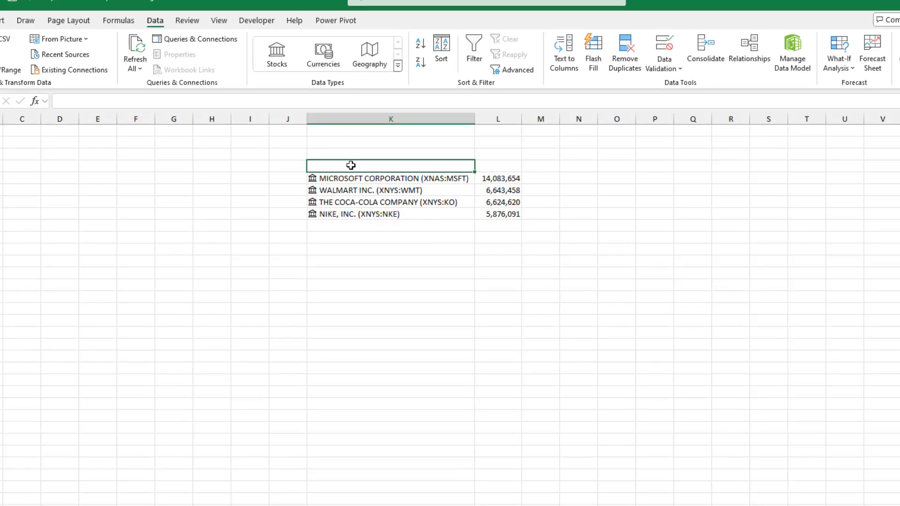
pyautogui.write('Stock')
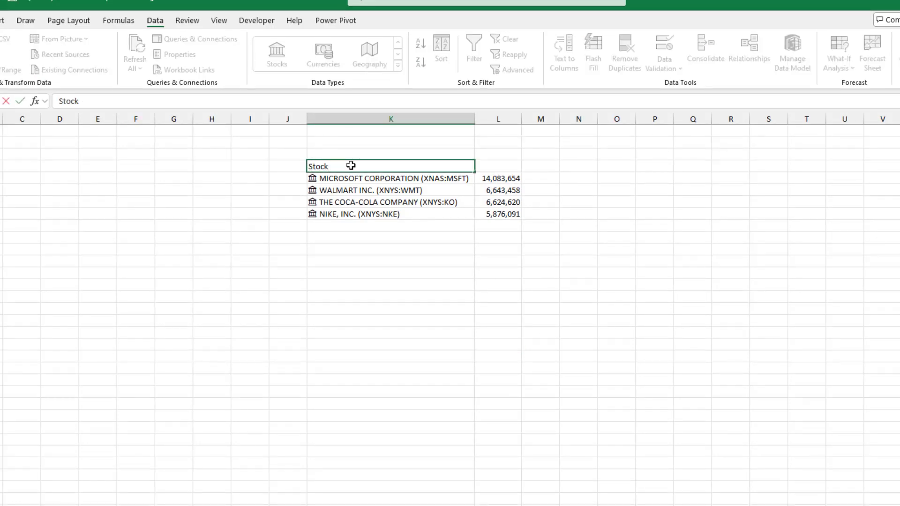
pyautogui.click(498, 166)
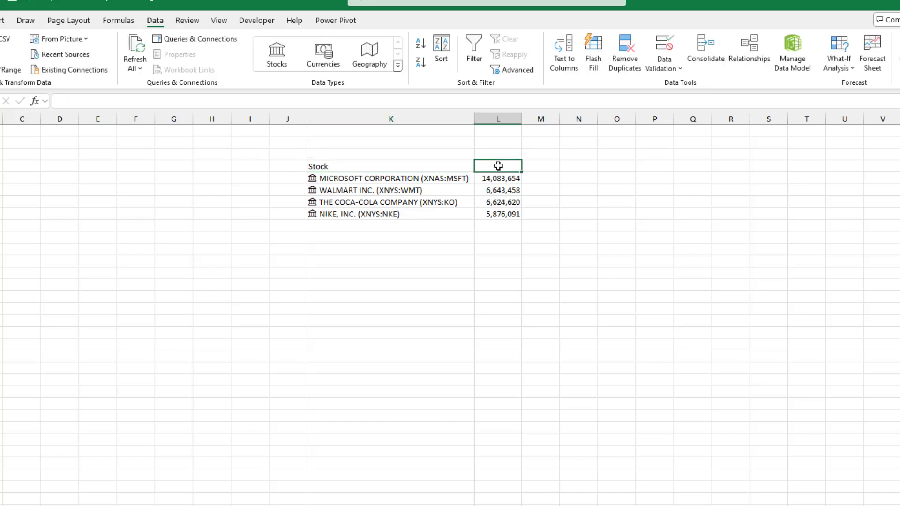
pyautogui.write('Volume')
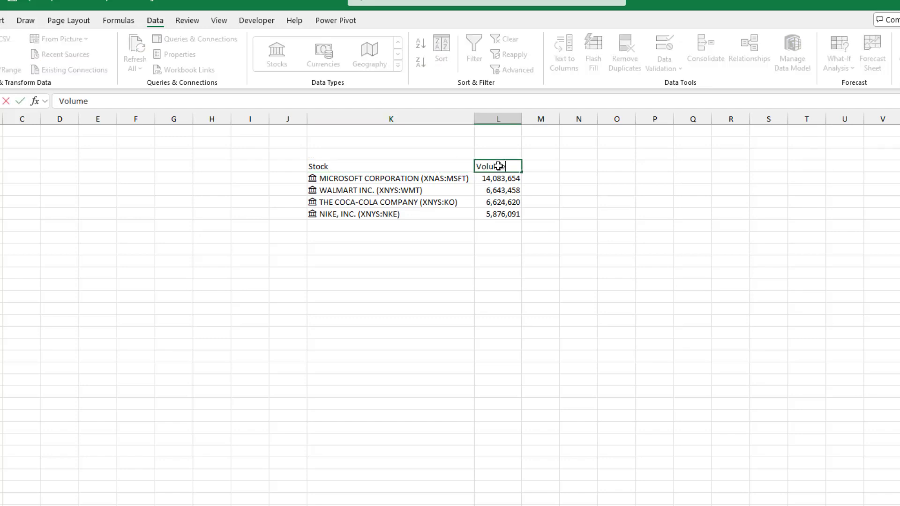
pyautogui.click(415, 166)
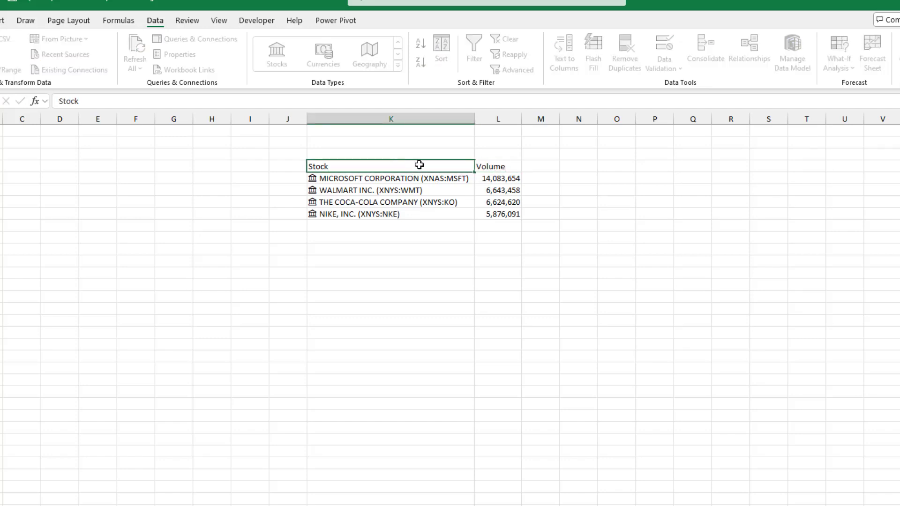
pyautogui.moveTo(474, 162); pyautogui.dragTo(492, 168)
pyautogui.hotkey('ctrl', 'b')
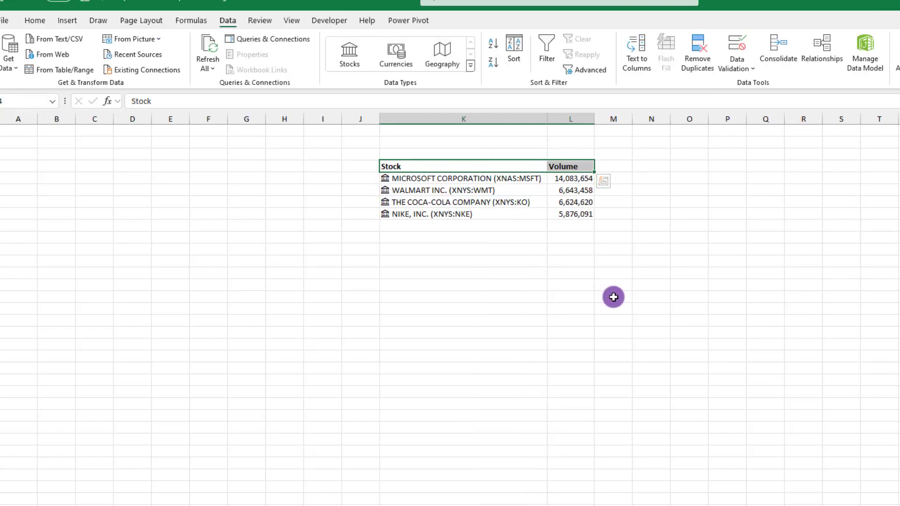
pyautogui.click(613, 297)
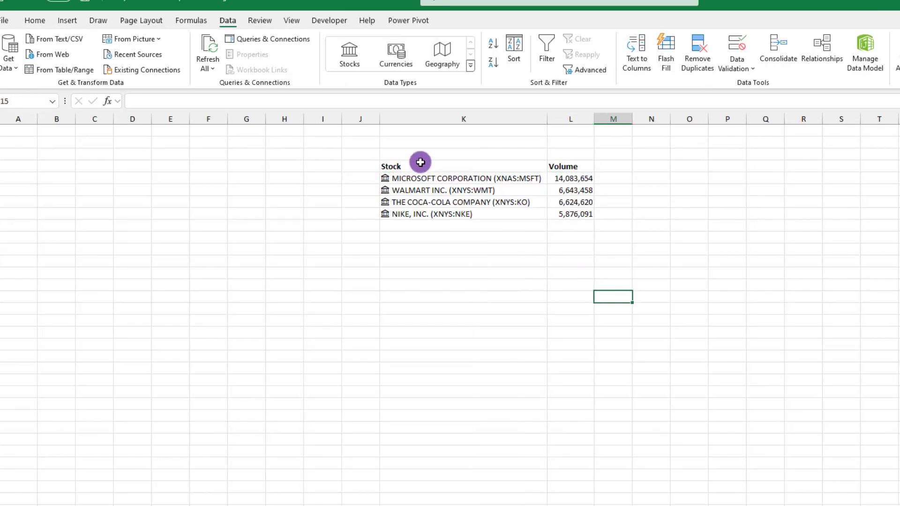
pyautogui.moveTo(402, 166)
pyautogui.mouseDown()
pyautogui.moveTo(408, 195)
pyautogui.moveTo(558, 216)
pyautogui.mouseUp()
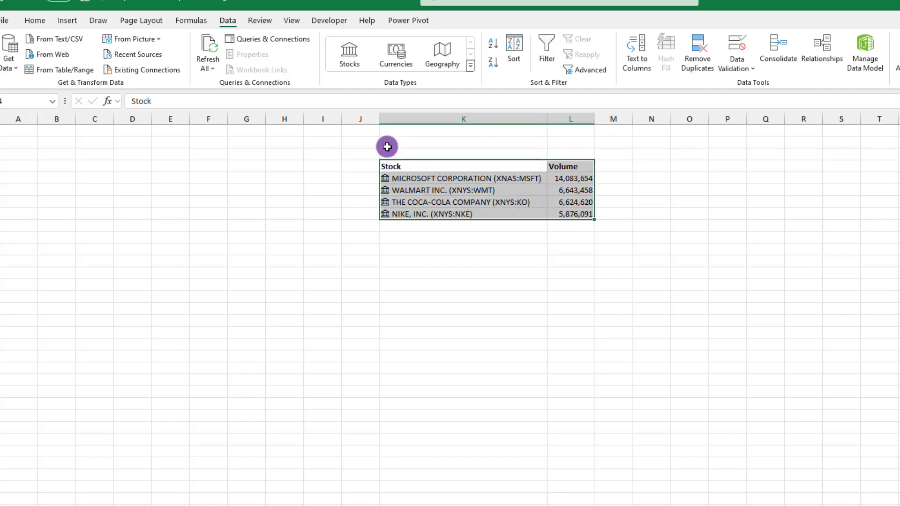
# Step: Format the K4:L8 Stock and Volume range as a table with headers
pyautogui.click(68, 20)
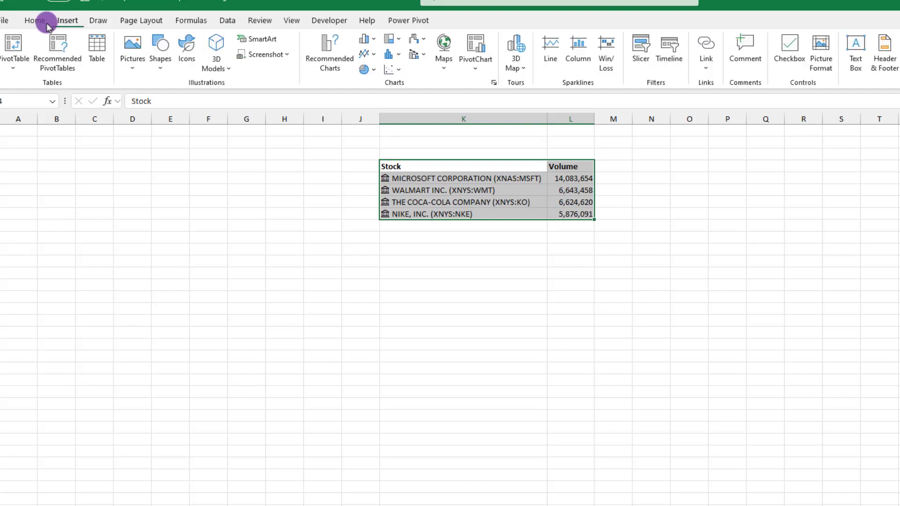
pyautogui.click(98, 45)
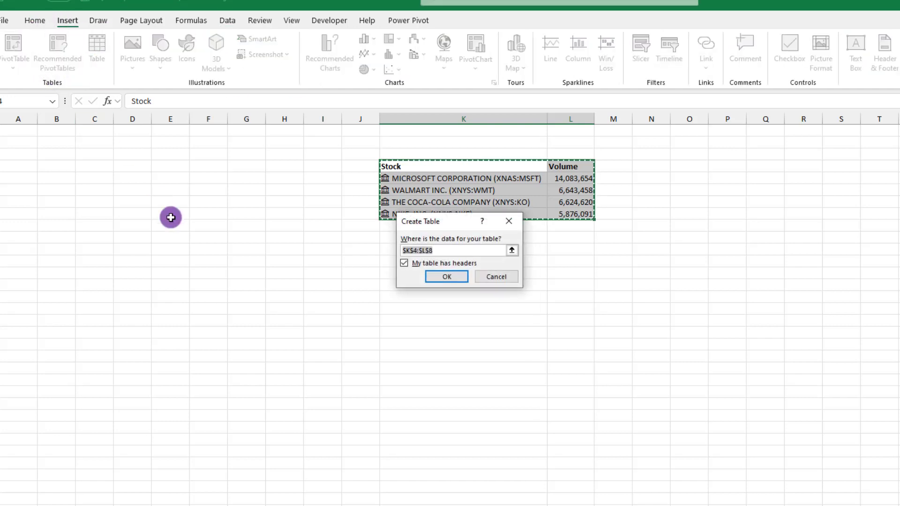
pyautogui.click(451, 276)
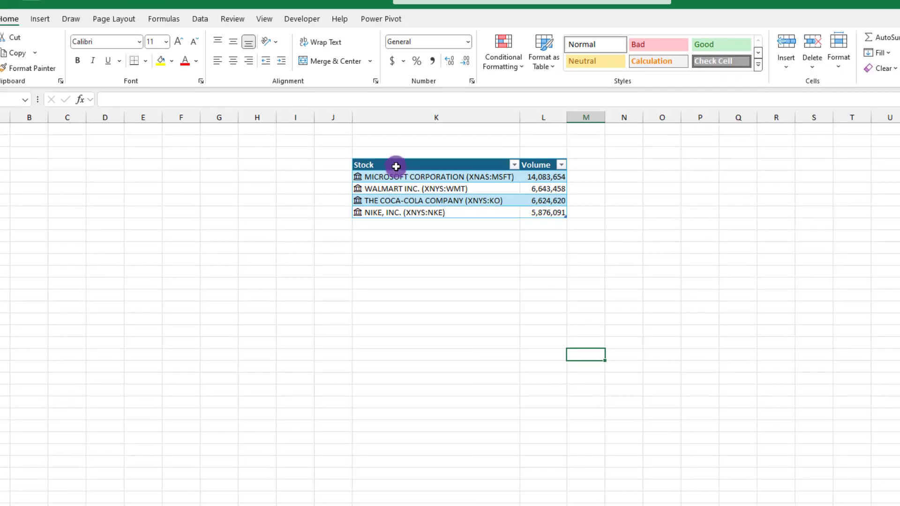
# Step: Insert a treemap chart from the Stock table and enlarge it
pyautogui.moveTo(353, 166); pyautogui.dragTo(487, 215)
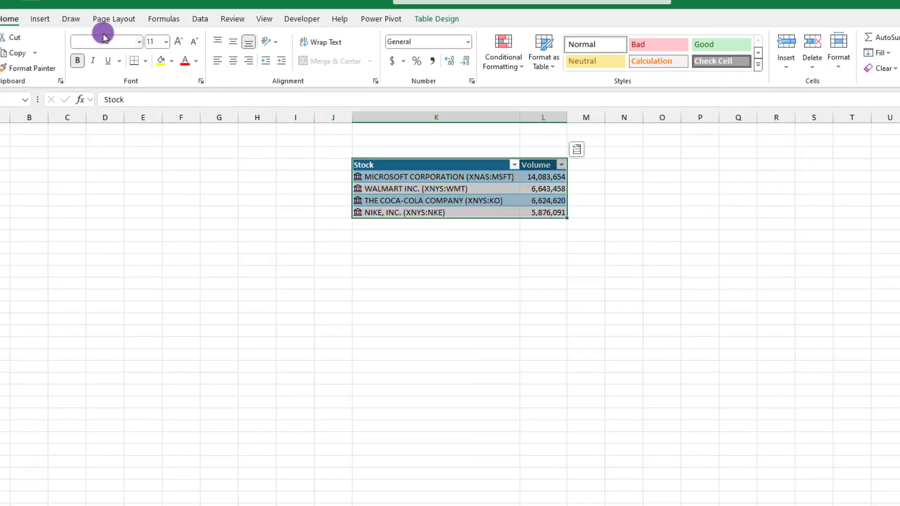
pyautogui.click(40, 19)
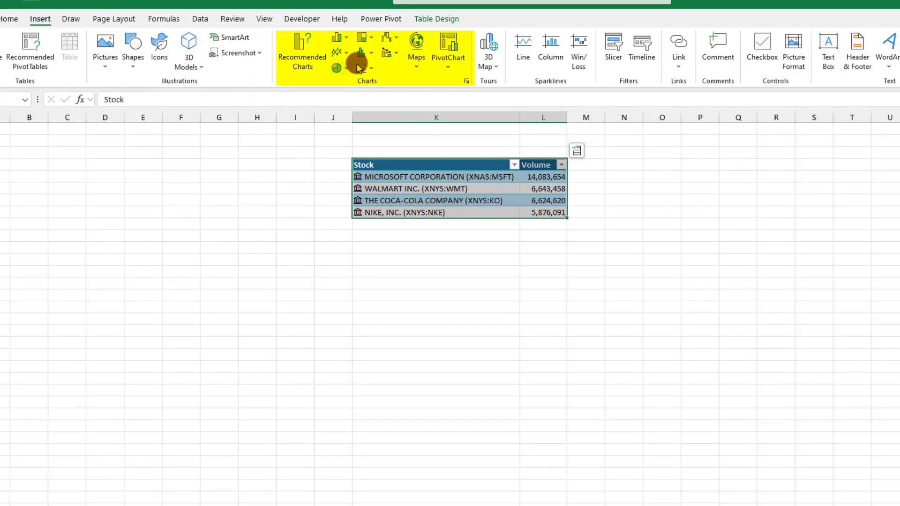
pyautogui.click(372, 38)
pyautogui.click(373, 79)
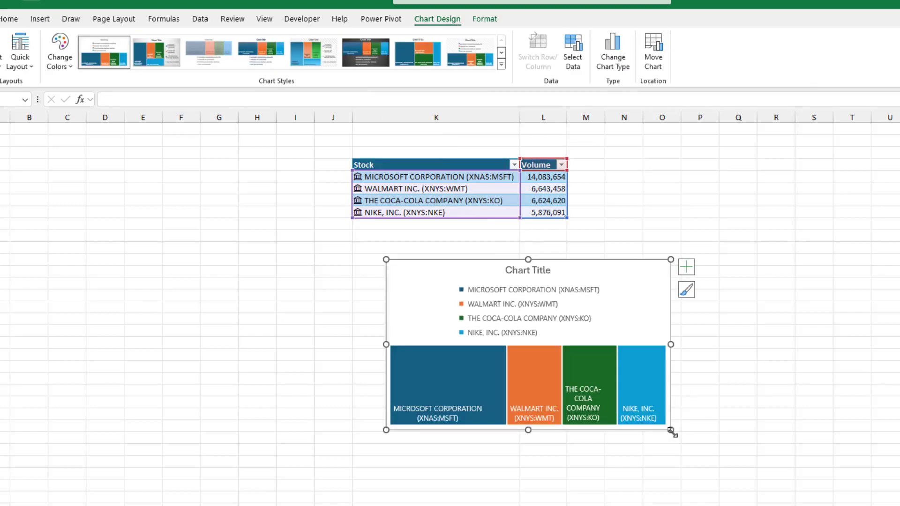
pyautogui.moveTo(670, 430); pyautogui.dragTo(762, 488)
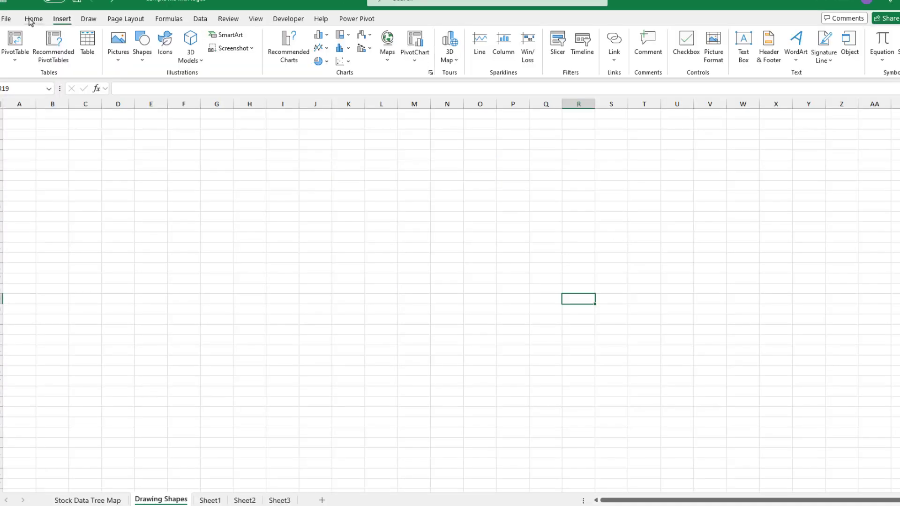
# Step: On the Drawing Shapes sheet, draw a square rectangle and place a duplicate to its right
pyautogui.click(34, 20)
pyautogui.click(62, 20)
pyautogui.moveTo(254, 139)
pyautogui.mouseDown()
pyautogui.moveTo(375, 229)
pyautogui.moveTo(391, 276)
pyautogui.mouseUp()
pyautogui.hotkey('ctrl', 'd')
pyautogui.hotkey('ctrl', 'd')
pyautogui.hotkey('ctrl', 'd')
pyautogui.moveTo(357, 232); pyautogui.dragTo(534, 372)
# Step: Add another square copy and fill the four squares yellow, light purple, purple and dark purple
pyautogui.moveTo(364, 239); pyautogui.dragTo(360, 392)
pyautogui.click(380, 154)
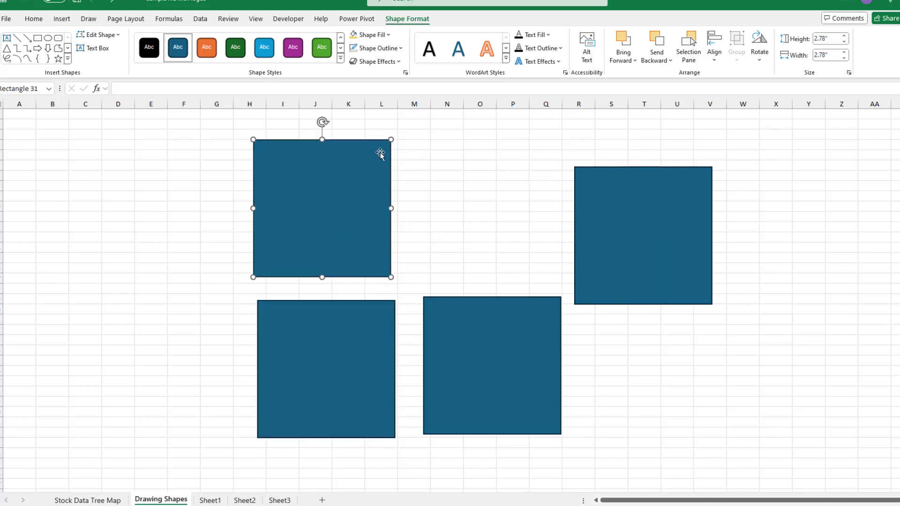
pyautogui.click(388, 35)
pyautogui.click(360, 178)
pyautogui.click(328, 309)
pyautogui.click(388, 35)
pyautogui.click(352, 177)
pyautogui.click(473, 342)
pyautogui.click(388, 35)
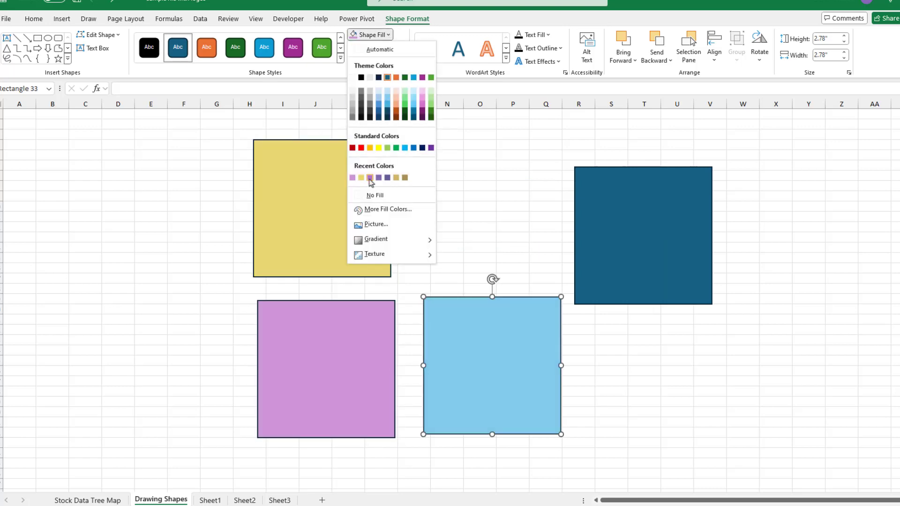
pyautogui.click(370, 178)
pyautogui.click(606, 226)
pyautogui.click(389, 35)
pyautogui.click(387, 177)
# Step: Remove the outlines from all four squares
pyautogui.click(314, 215)
pyautogui.keyDown('ctrl'); pyautogui.click(327, 341); pyautogui.keyUp('ctrl')
pyautogui.keyDown('ctrl'); pyautogui.click(443, 370); pyautogui.keyUp('ctrl')
pyautogui.keyDown('ctrl'); pyautogui.click(610, 253); pyautogui.keyUp('ctrl')
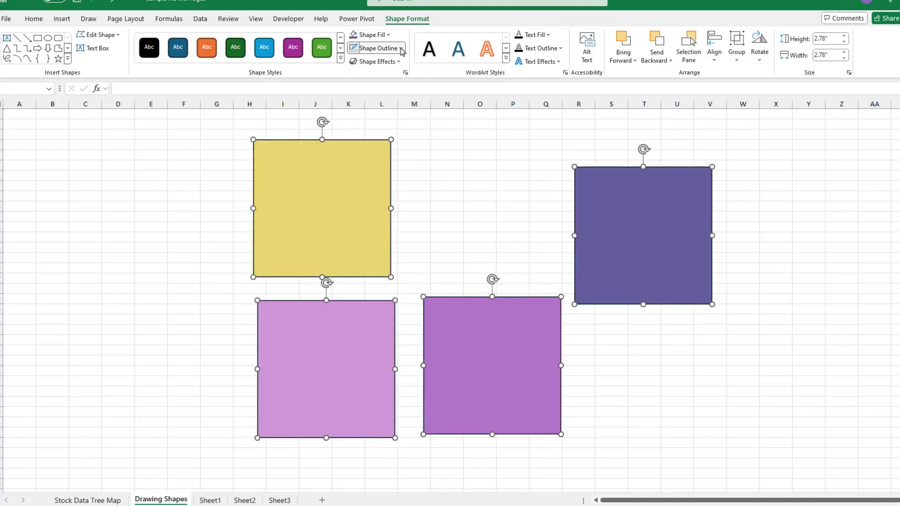
pyautogui.click(402, 48)
# Step: Insert the Coca-Cola, Nike, Microsoft and Walmart logo pictures over the cells
pyautogui.click(373, 204)
pyautogui.click(137, 173)
pyautogui.click(62, 18)
pyautogui.click(119, 41)
pyautogui.moveTo(157, 89)
pyautogui.click(220, 105)
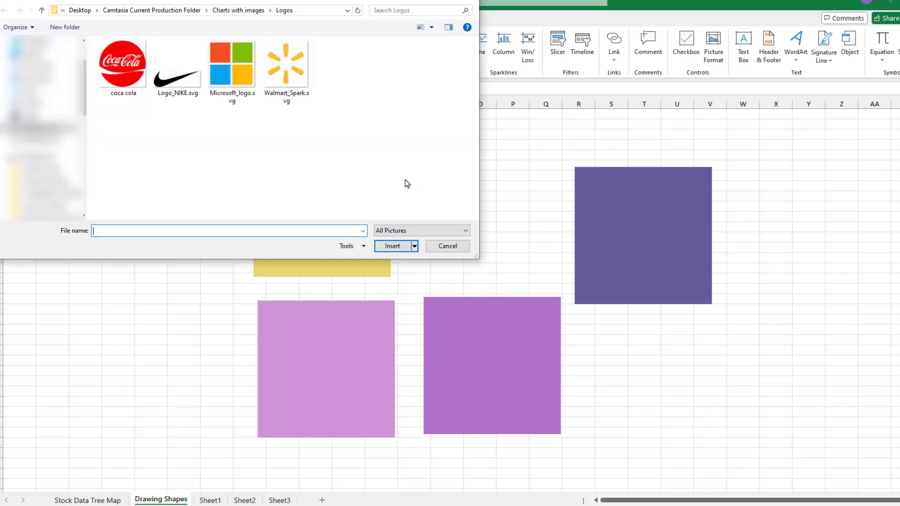
pyautogui.click(123, 66)
pyautogui.keyDown('ctrl'); pyautogui.click(179, 78); pyautogui.keyUp('ctrl')
pyautogui.keyDown('ctrl'); pyautogui.click(232, 70); pyautogui.keyUp('ctrl')
pyautogui.keyDown('ctrl'); pyautogui.click(285, 70); pyautogui.keyUp('ctrl')
pyautogui.click(390, 249)
# Step: Shrink the Walmart, Microsoft and Coca-Cola logos and move Coca-Cola onto the yellow square
pyautogui.click(644, 309)
pyautogui.click(404, 319)
pyautogui.moveTo(158, 194); pyautogui.dragTo(399, 407)
pyautogui.moveTo(457, 436); pyautogui.dragTo(734, 240)
pyautogui.click(248, 229)
pyautogui.moveTo(151, 186); pyautogui.dragTo(308, 344)
pyautogui.click(238, 272)
pyautogui.moveTo(561, 179); pyautogui.dragTo(304, 271)
pyautogui.click(174, 211)
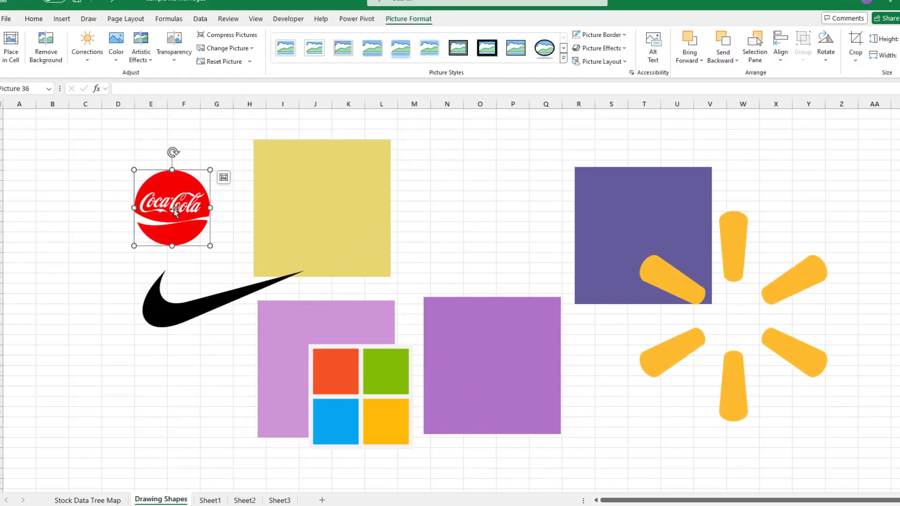
pyautogui.moveTo(175, 211); pyautogui.dragTo(323, 209)
# Step: Resize and place Microsoft on light purple, Nike on purple, Walmart on dark purple
pyautogui.moveTo(354, 386); pyautogui.dragTo(322, 361)
pyautogui.moveTo(278, 319); pyautogui.dragTo(297, 338)
pyautogui.moveTo(331, 371); pyautogui.dragTo(315, 359)
pyautogui.click(273, 284)
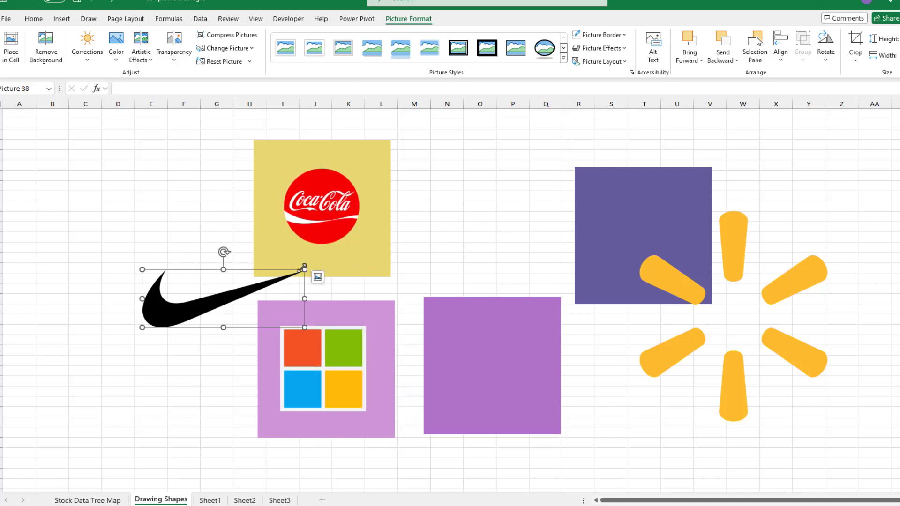
pyautogui.moveTo(304, 269); pyautogui.dragTo(275, 279)
pyautogui.moveTo(226, 300); pyautogui.dragTo(506, 361)
pyautogui.moveTo(555, 343); pyautogui.dragTo(537, 349)
pyautogui.moveTo(459, 373)
pyautogui.mouseDown()
pyautogui.moveTo(484, 371)
pyautogui.moveTo(476, 377)
pyautogui.mouseUp()
pyautogui.moveTo(676, 279); pyautogui.dragTo(639, 239)
pyautogui.moveTo(810, 399); pyautogui.dragTo(696, 278)
# Step: Align the Walmart and Coca-Cola logos centre and middle on their squares
pyautogui.keyDown('ctrl'); pyautogui.click(705, 244); pyautogui.keyUp('ctrl')
pyautogui.click(781, 47)
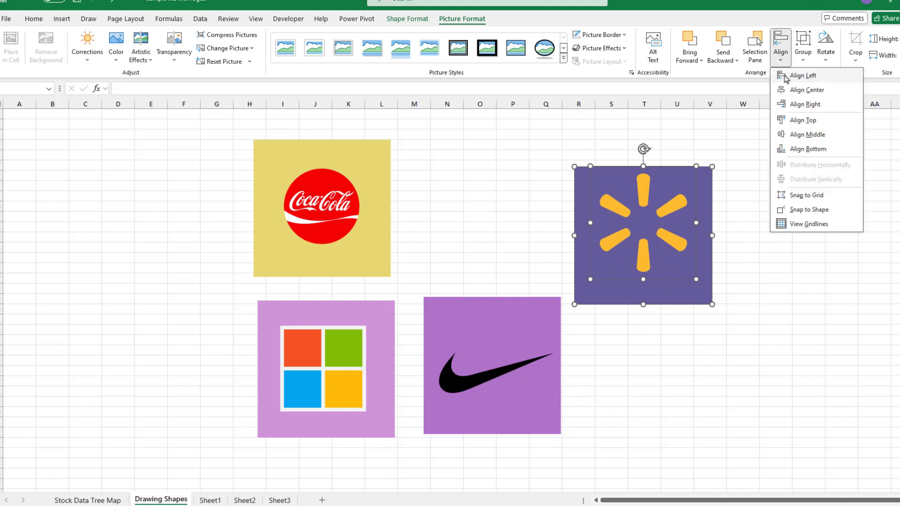
pyautogui.click(806, 135)
pyautogui.click(371, 234)
pyautogui.keyDown('ctrl'); pyautogui.click(335, 223); pyautogui.keyUp('ctrl')
pyautogui.click(459, 19)
pyautogui.click(781, 48)
pyautogui.click(801, 90)
pyautogui.click(781, 52)
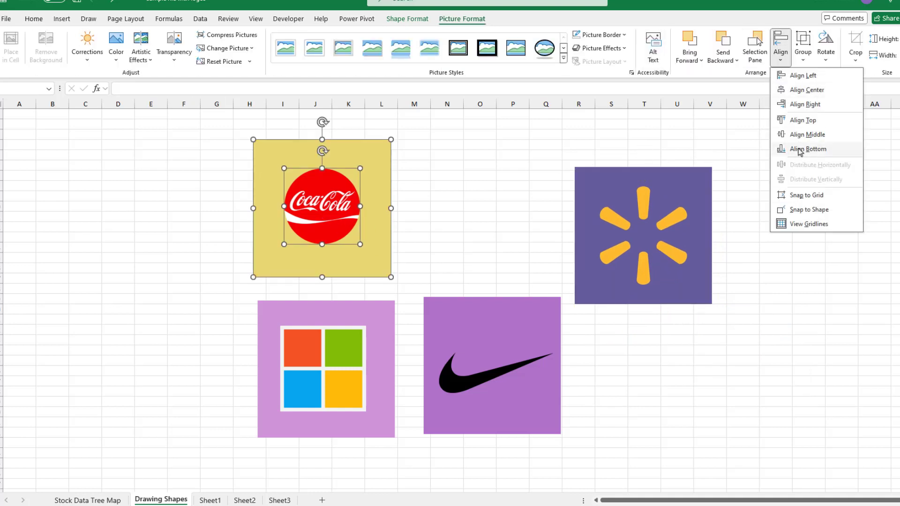
pyautogui.click(807, 134)
# Step: Centre the Microsoft logo on the light purple square and save the pair as a picture
pyautogui.click(711, 288)
pyautogui.click(267, 422)
pyautogui.click(461, 18)
pyautogui.keyDown('ctrl'); pyautogui.click(304, 347); pyautogui.keyUp('ctrl')
pyautogui.click(780, 47)
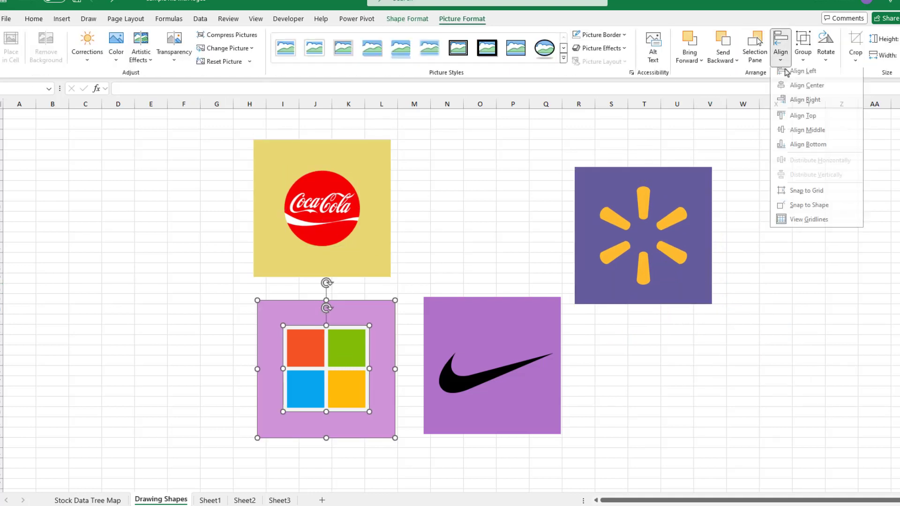
pyautogui.click(807, 130)
pyautogui.rightClick(352, 331)
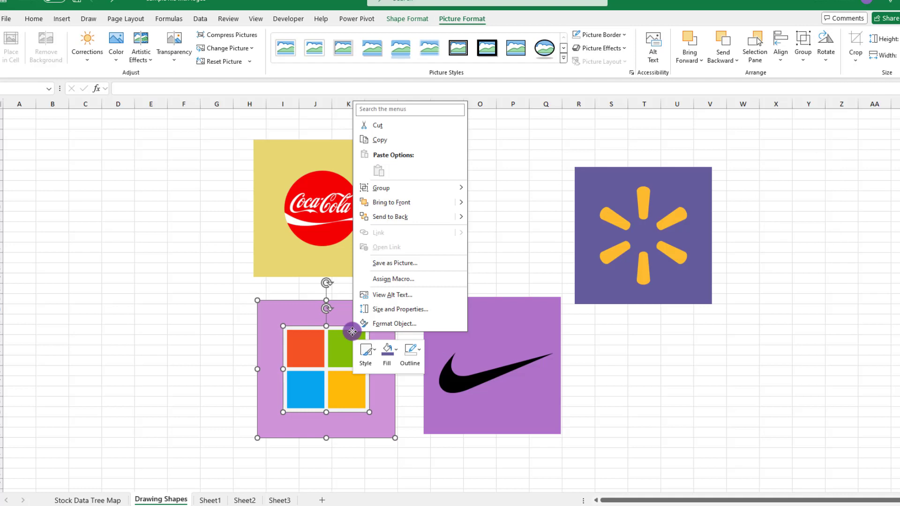
pyautogui.click(388, 262)
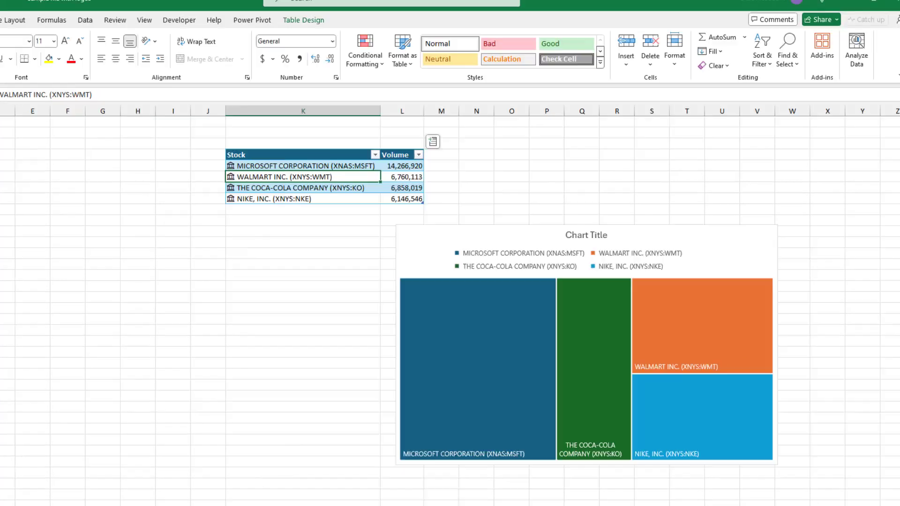
# Step: Select the treemap chart, then narrow the selection to the largest Microsoft tile alone
pyautogui.click(729, 162)
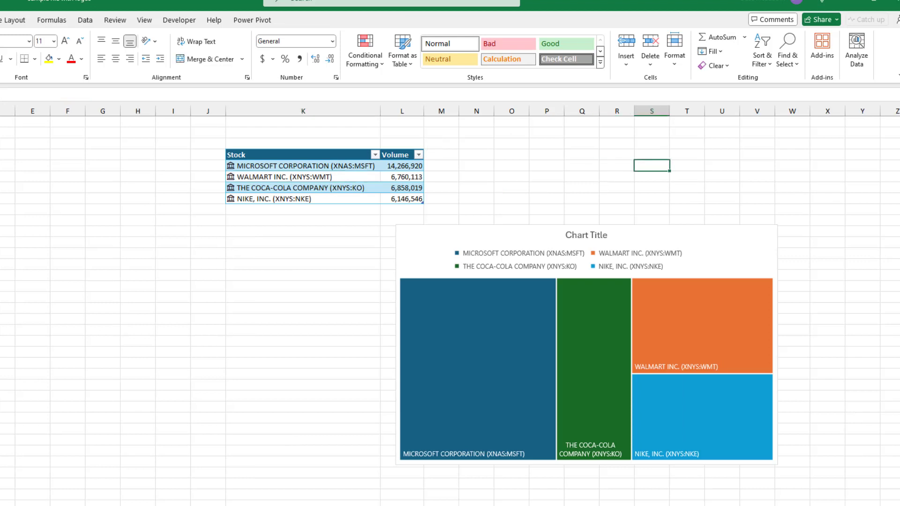
pyautogui.click(566, 175)
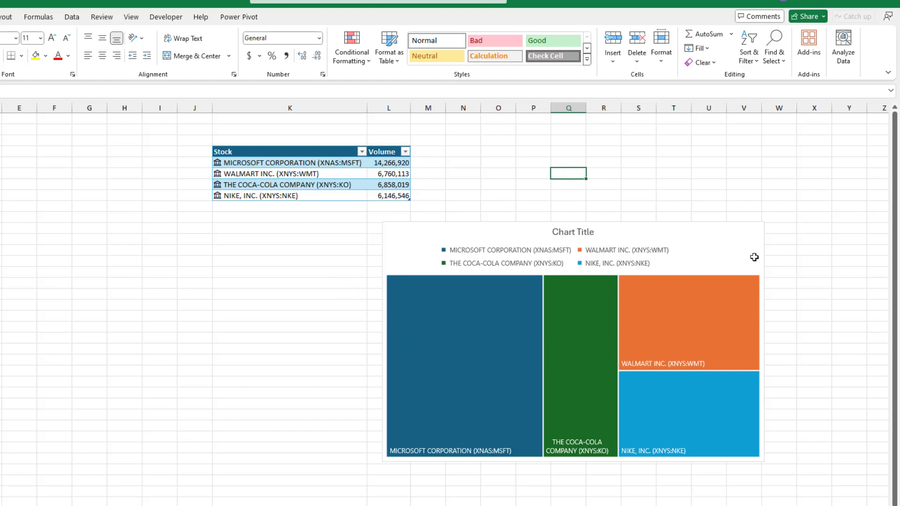
pyautogui.click(462, 342)
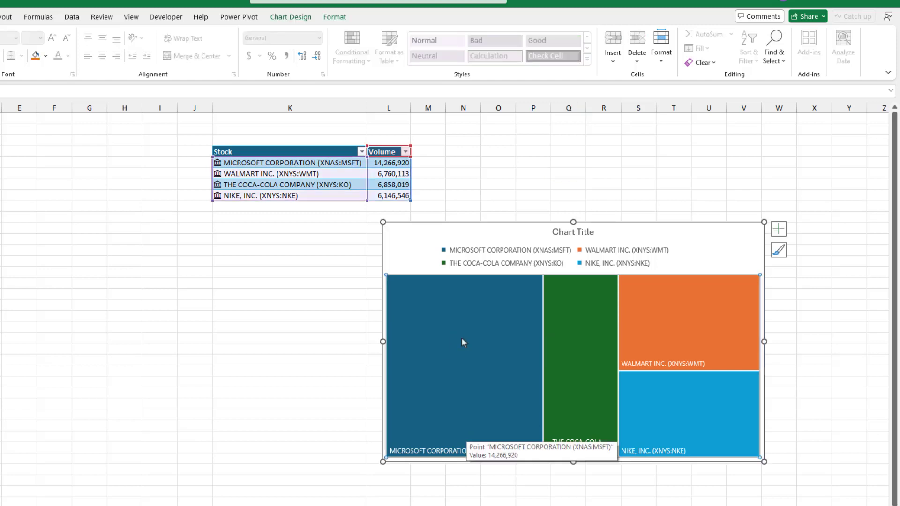
pyautogui.click(462, 339)
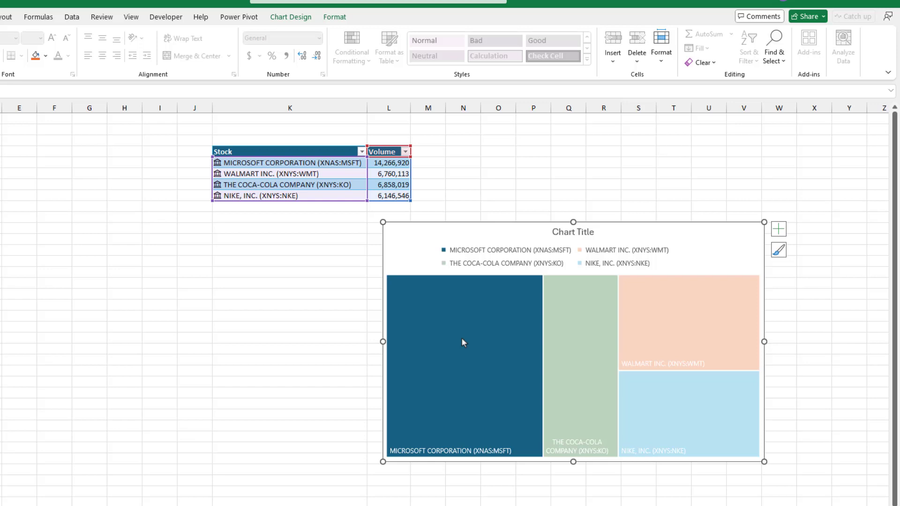
pyautogui.click(462, 338)
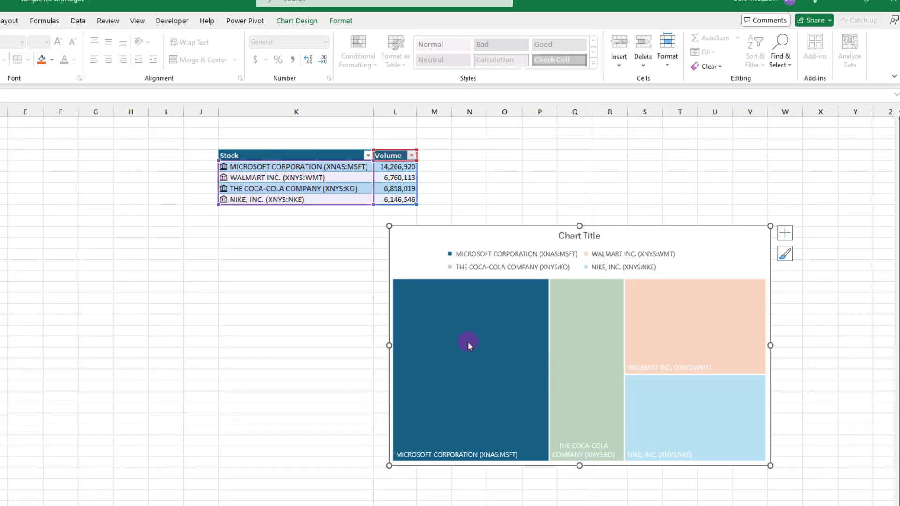
# Step: Fill the Microsoft tile with the msft logo picture
pyautogui.click(344, 21)
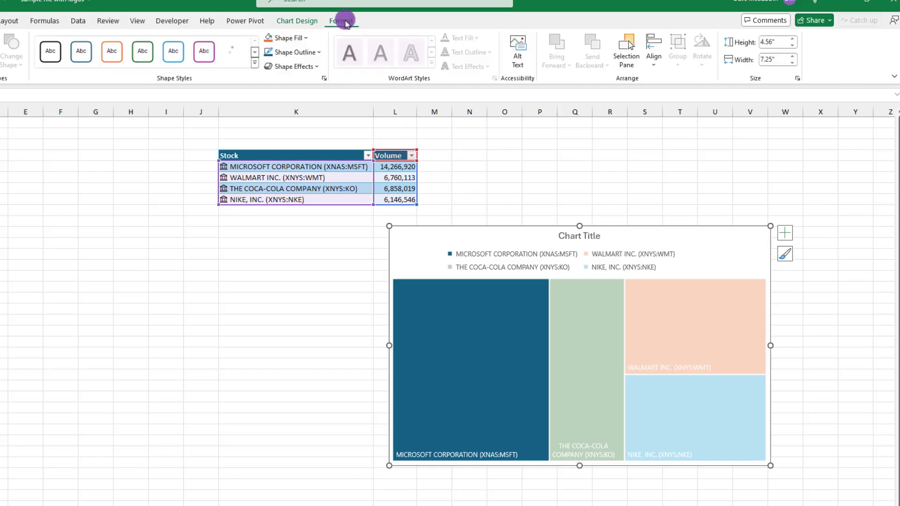
pyautogui.click(308, 41)
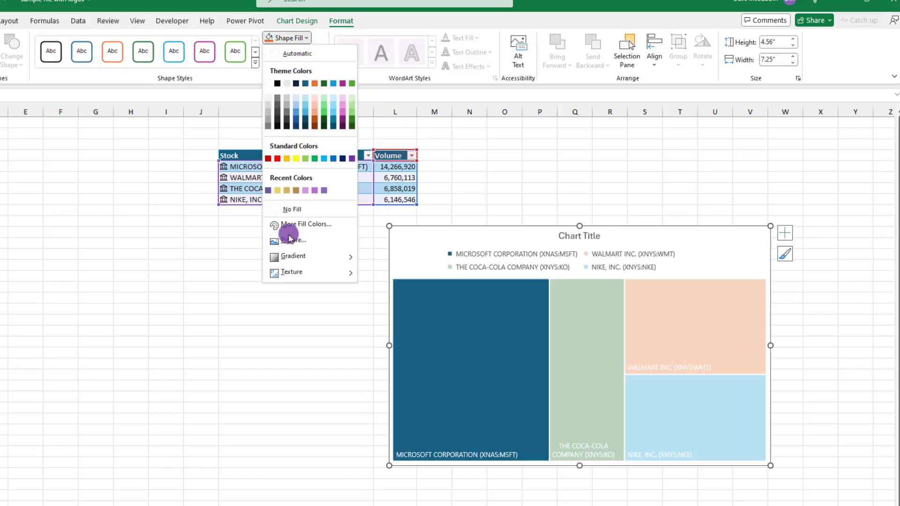
pyautogui.click(288, 241)
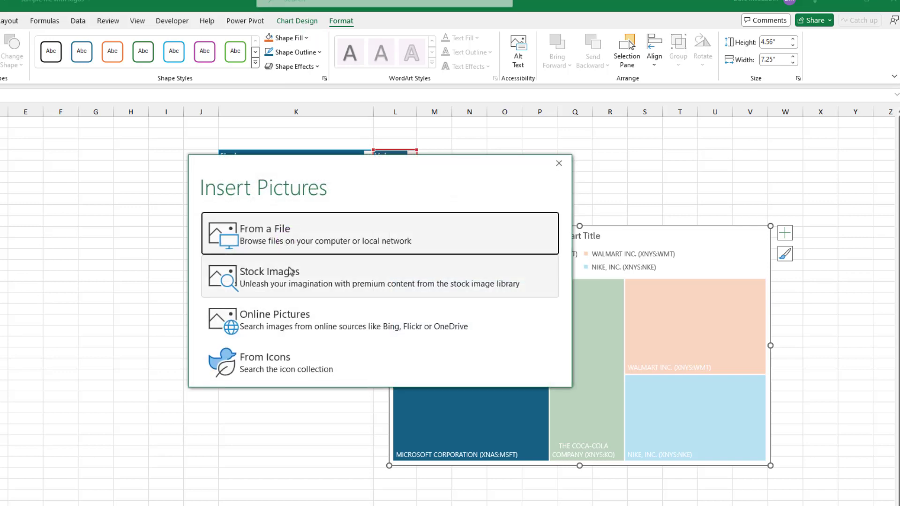
pyautogui.click(290, 241)
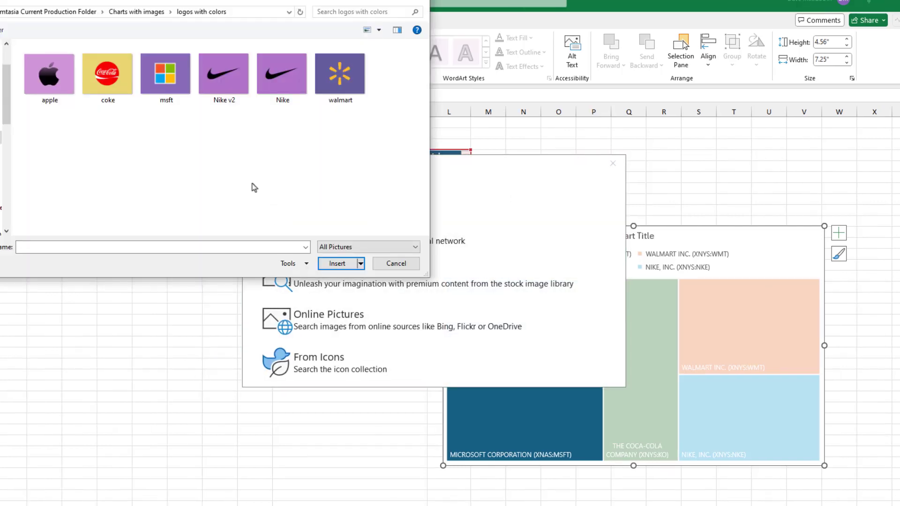
pyautogui.click(165, 75)
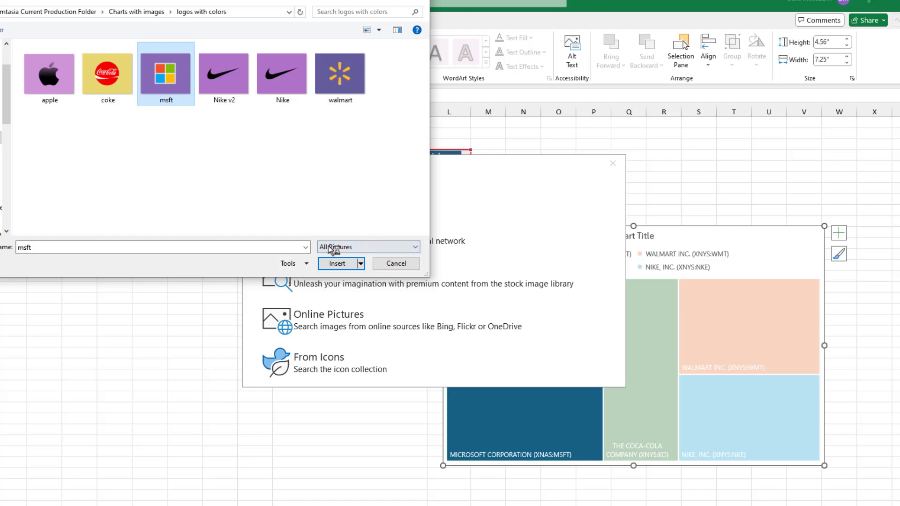
pyautogui.click(338, 264)
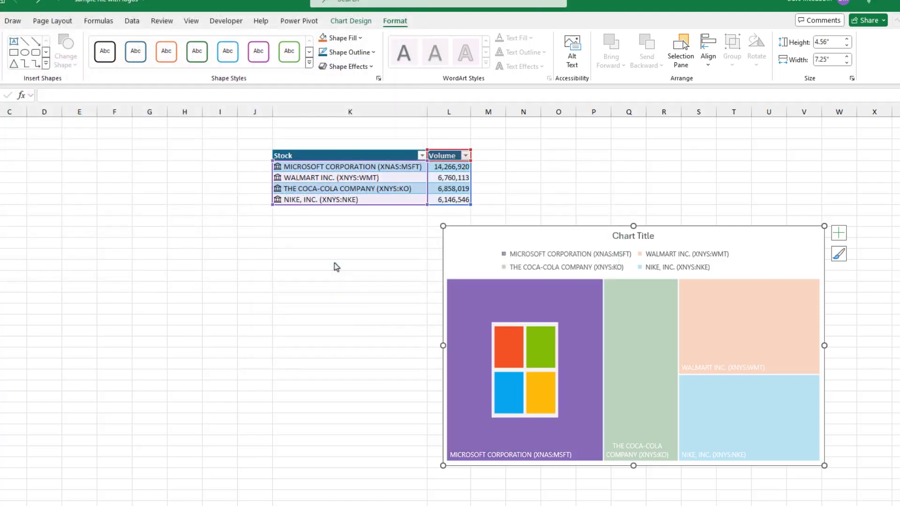
# Step: Fill the Coca-Cola tile with the coke logo picture
pyautogui.click(595, 340)
pyautogui.click(594, 339)
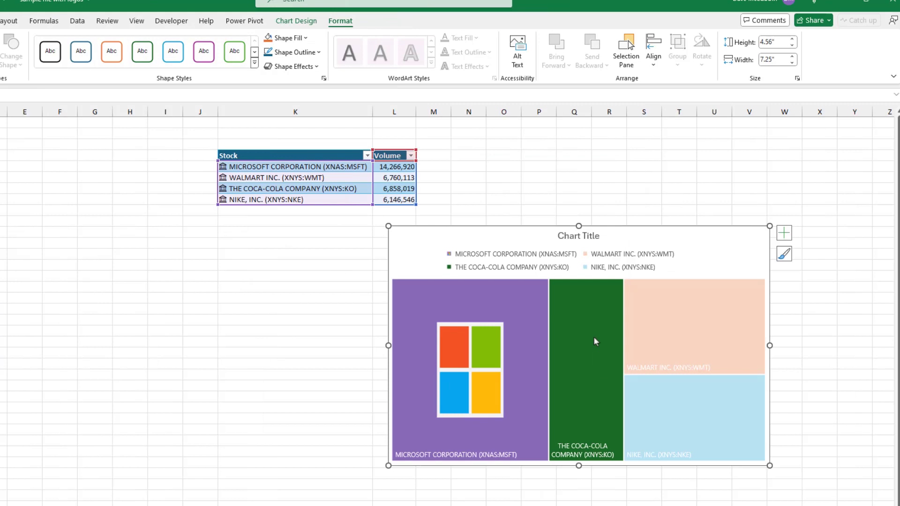
pyautogui.click(306, 38)
pyautogui.click(291, 243)
pyautogui.click(304, 240)
pyautogui.click(53, 75)
pyautogui.click(282, 264)
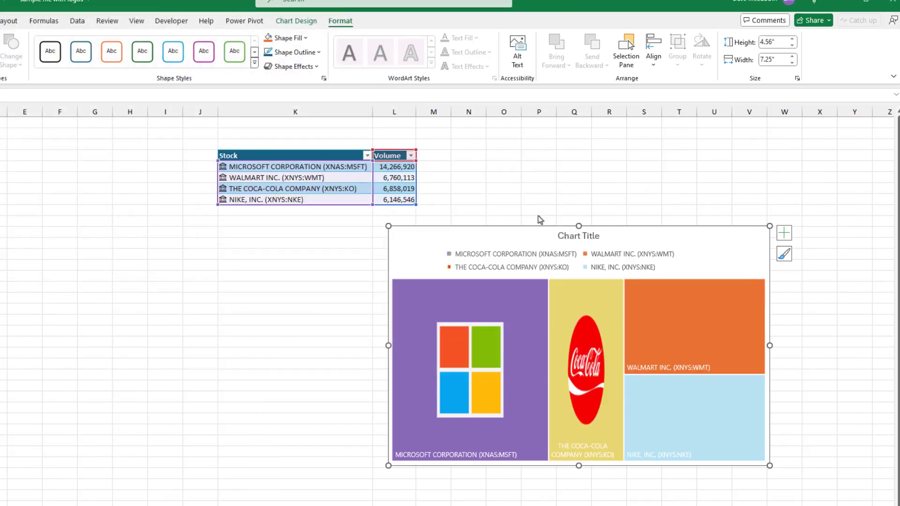
pyautogui.click(684, 326)
# Step: Fill the Walmart tile with the walmart logo picture
pyautogui.click(684, 327)
pyautogui.click(305, 38)
pyautogui.click(291, 240)
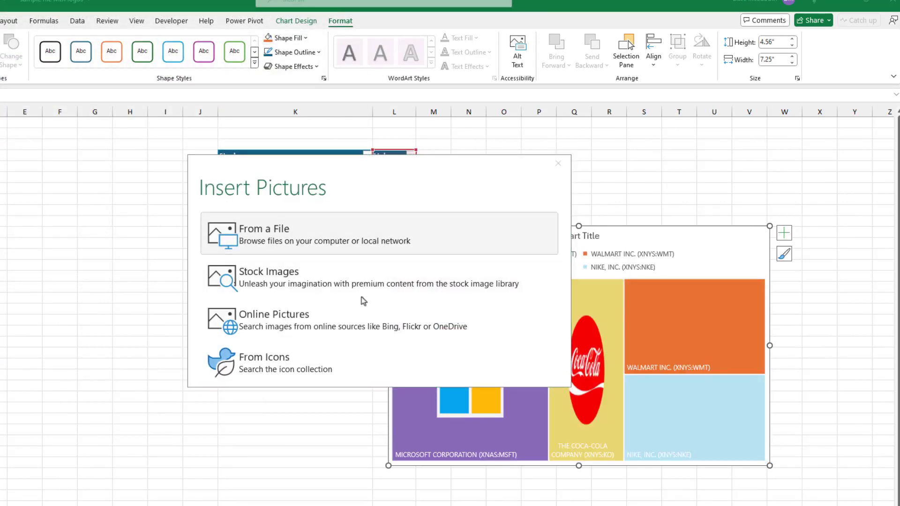
pyautogui.click(257, 231)
pyautogui.click(281, 71)
pyautogui.click(284, 261)
# Step: Fill the Nike tile with the Nike logo and enlarge the chart to 8.14 by 4.92 inches
pyautogui.click(709, 418)
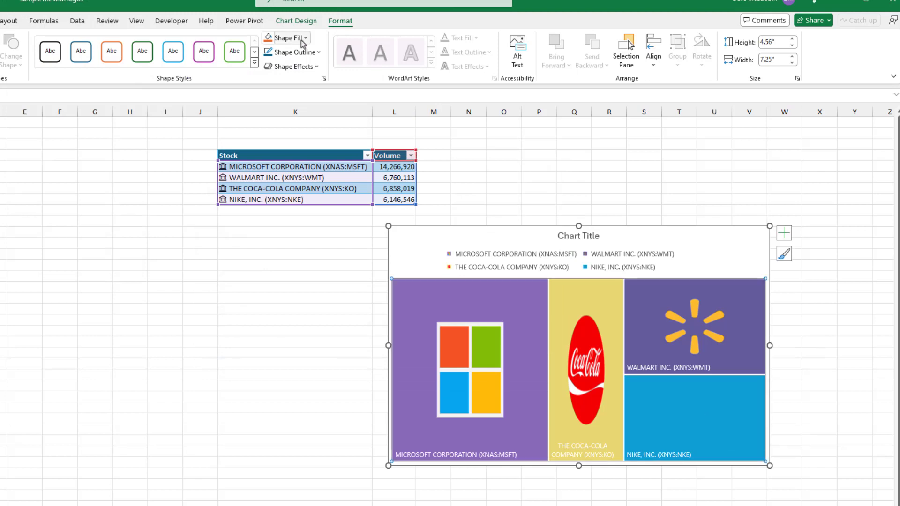
pyautogui.click(305, 38)
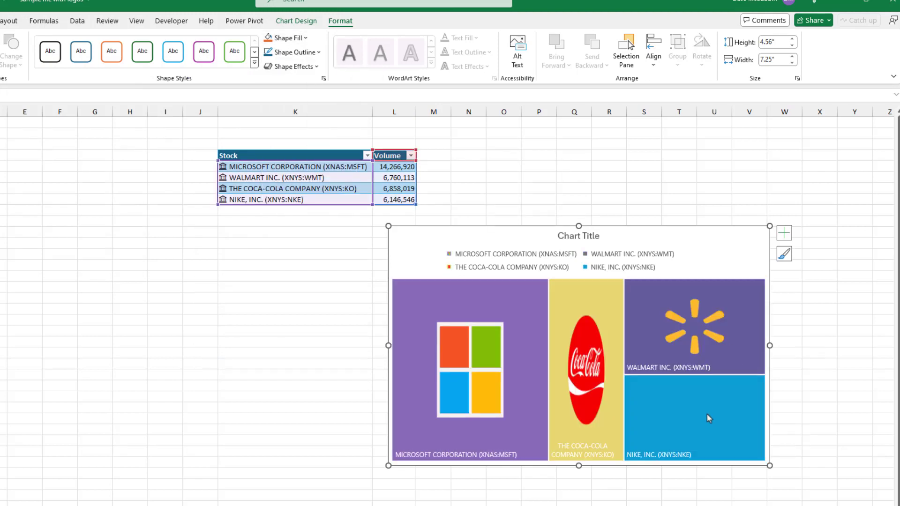
pyautogui.click(709, 418)
pyautogui.click(304, 38)
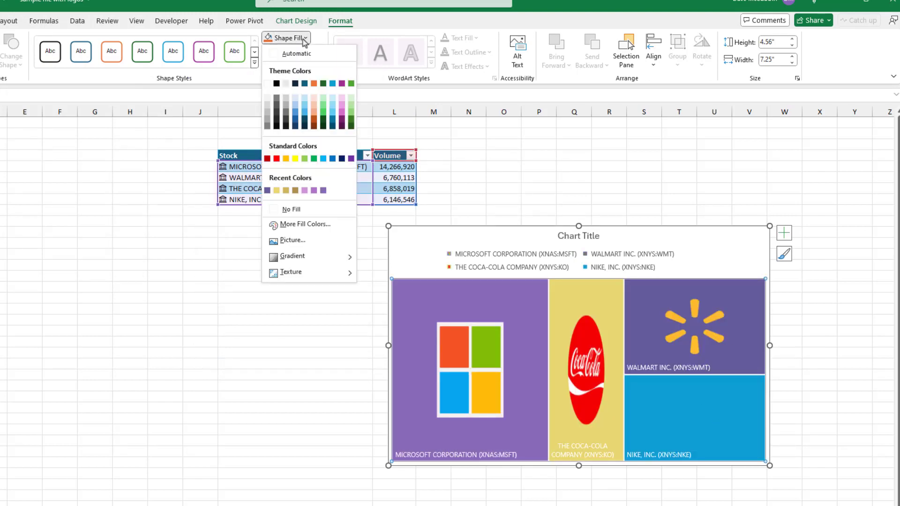
pyautogui.click(697, 407)
pyautogui.click(702, 434)
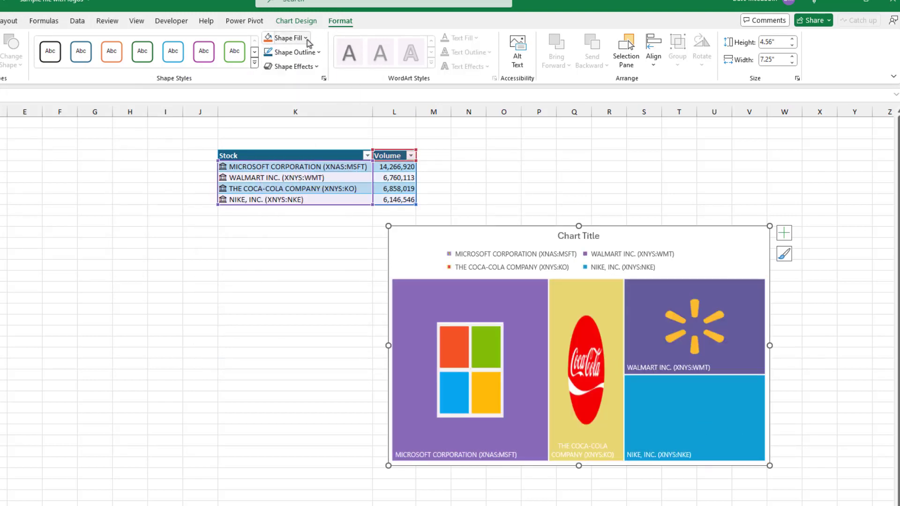
pyautogui.click(305, 38)
pyautogui.click(291, 240)
pyautogui.click(287, 233)
pyautogui.click(223, 75)
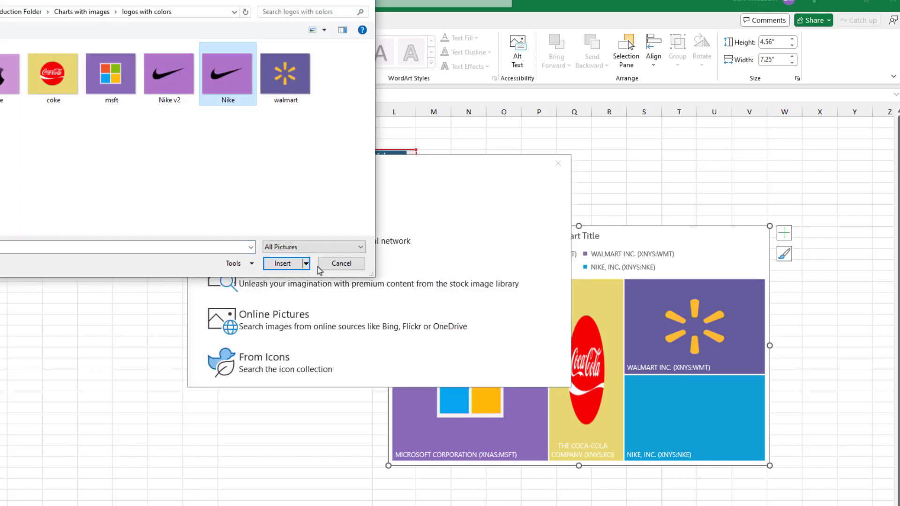
pyautogui.click(167, 75)
pyautogui.click(282, 264)
pyautogui.moveTo(770, 465); pyautogui.dragTo(815, 484)
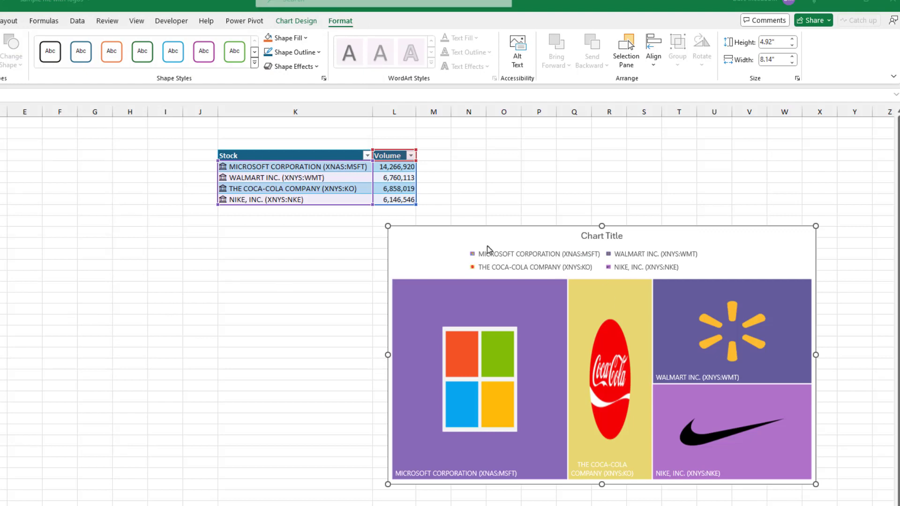
# Step: Delete the treemap legend and hide the tile data labels so only the logos remain
pyautogui.click(503, 253)
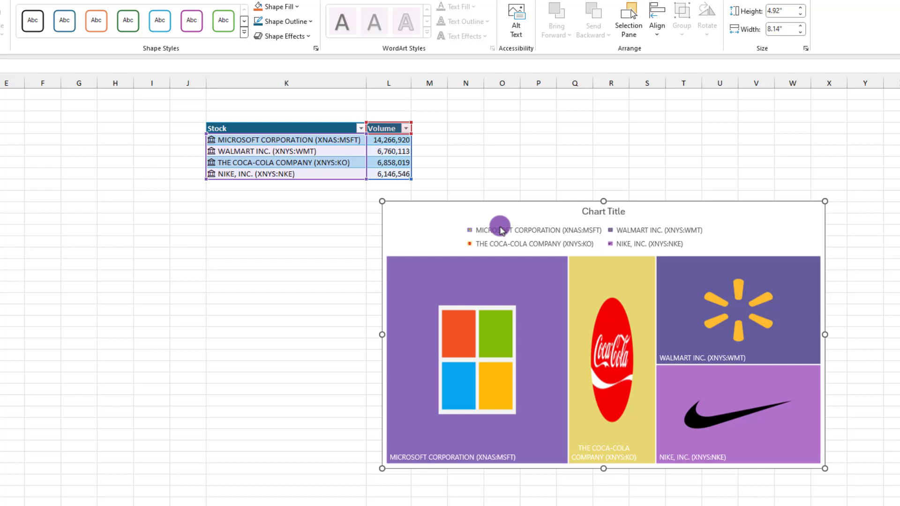
pyautogui.click(502, 232)
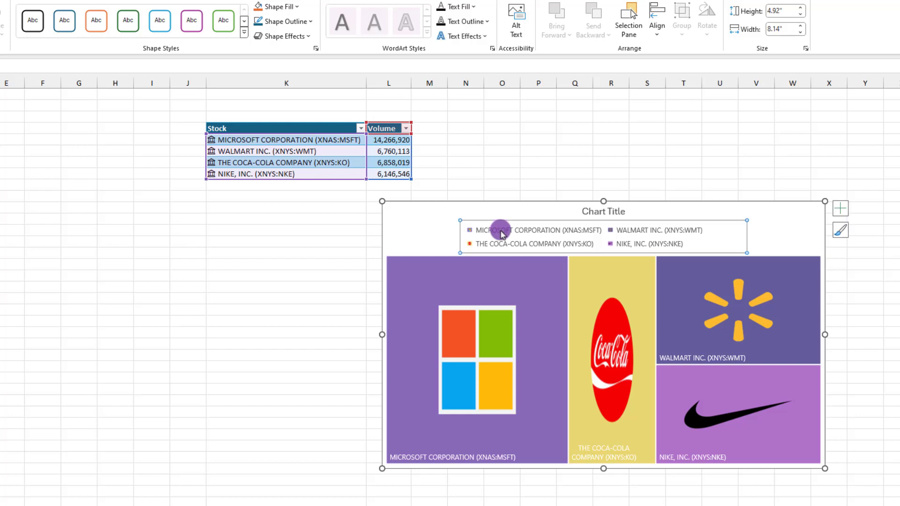
pyautogui.press('Delete')
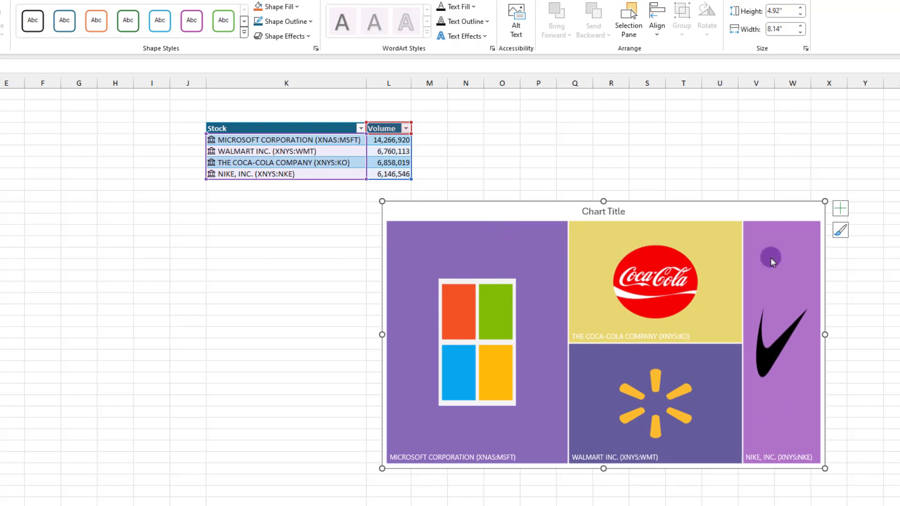
pyautogui.click(838, 208)
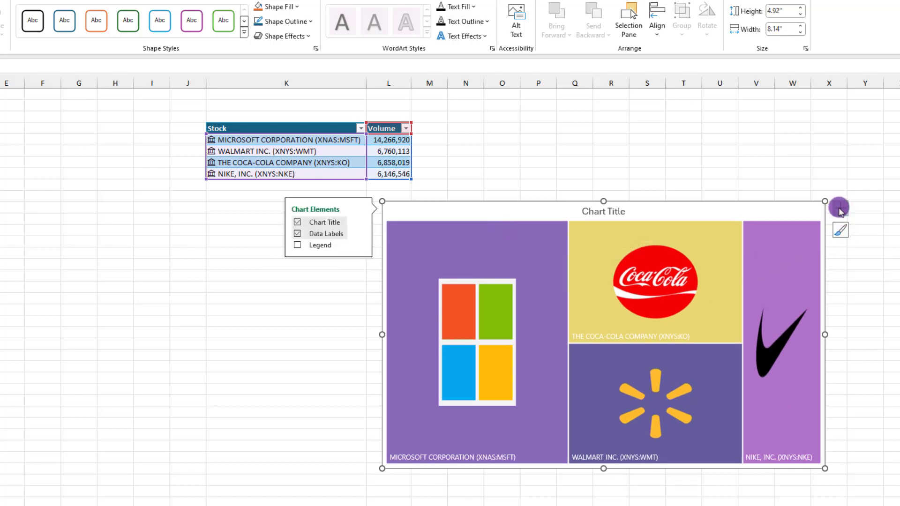
pyautogui.click(297, 233)
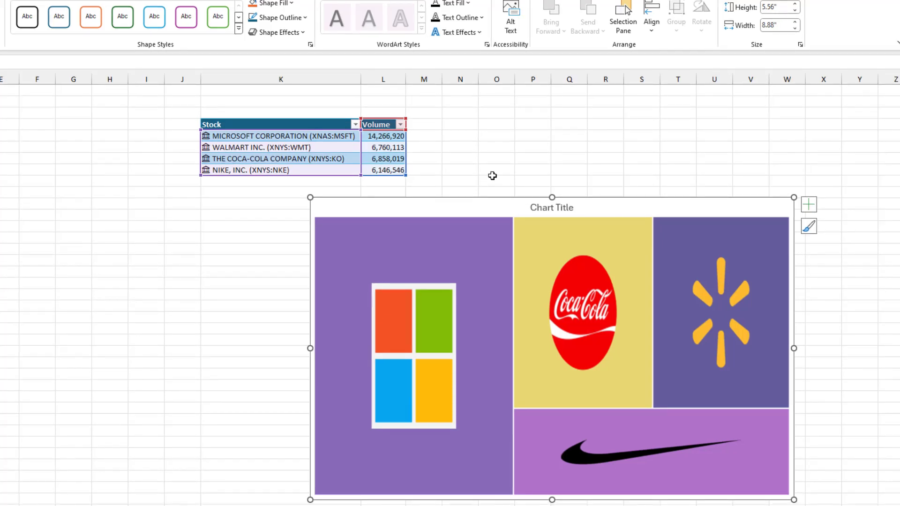
# Step: Enter 'netfl' in cell K8 so it becomes Netflix stock data
pyautogui.click(225, 183)
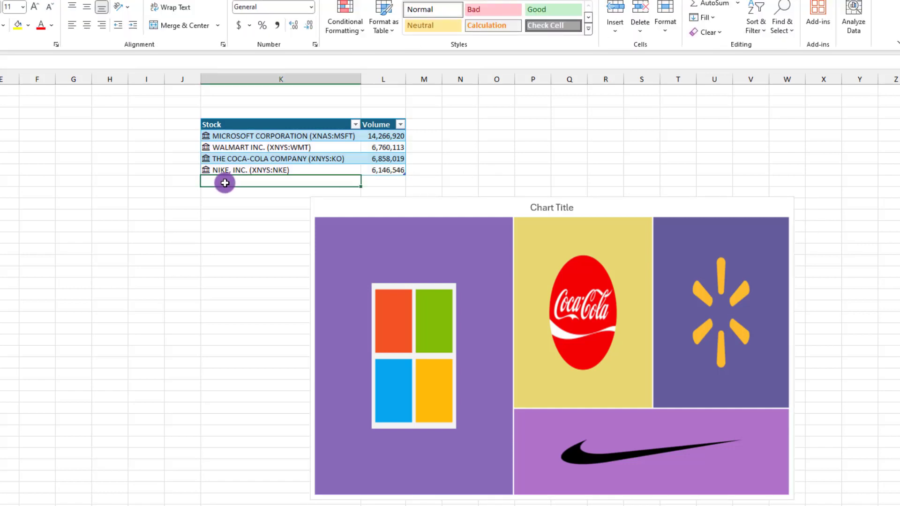
pyautogui.write('ne')
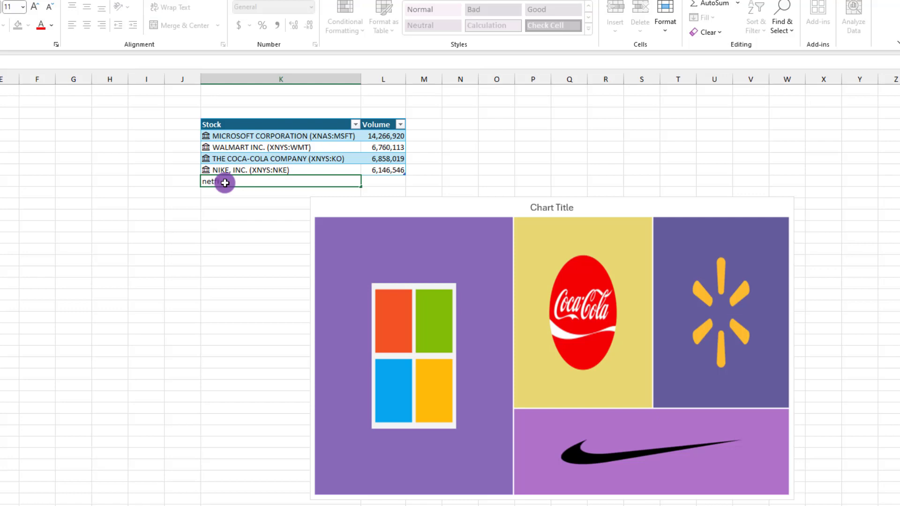
pyautogui.write('tfl')
pyautogui.press('Return')
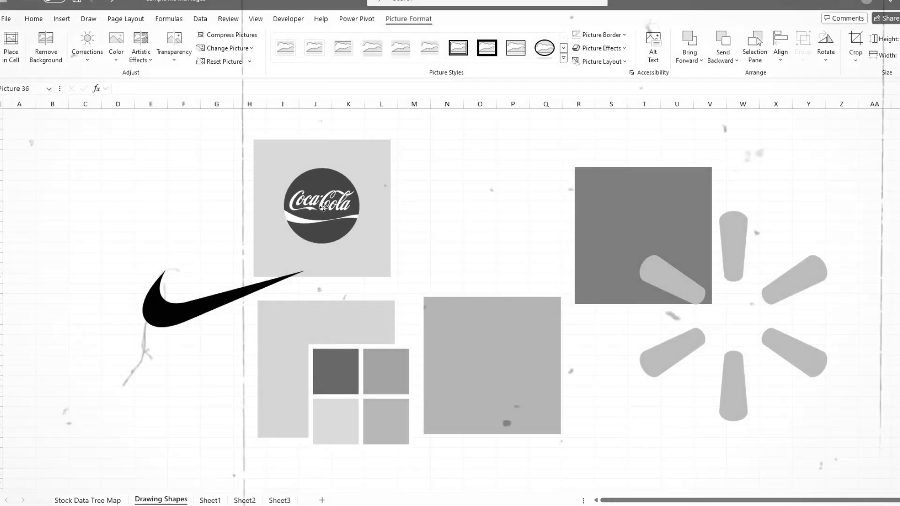
# Step: Shrink the Microsoft and Nike logos and move each onto its coloured square
pyautogui.moveTo(359, 396); pyautogui.dragTo(326, 370)
pyautogui.moveTo(276, 318); pyautogui.dragTo(295, 337)
pyautogui.moveTo(325, 370); pyautogui.dragTo(310, 359)
pyautogui.click(211, 305)
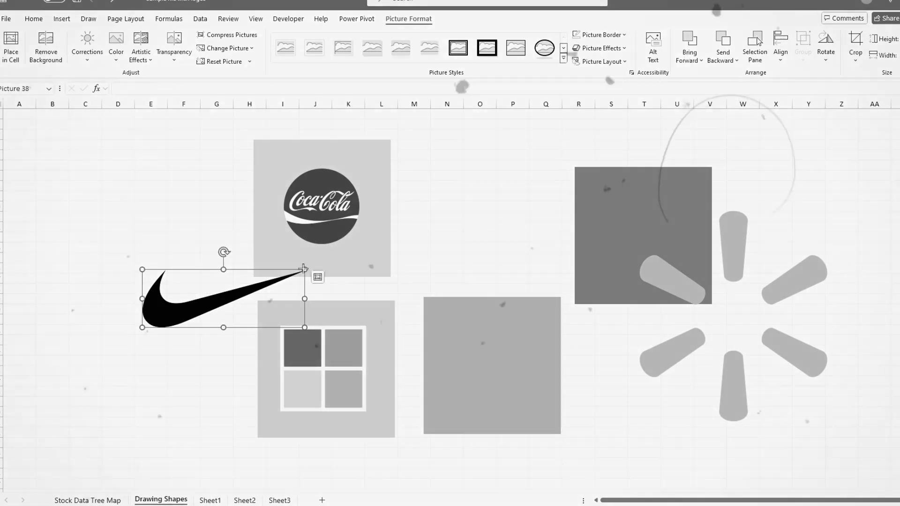
pyautogui.moveTo(303, 270); pyautogui.dragTo(257, 287)
# Step: Shrink the Walmart logo to fit its square and centre it there
pyautogui.moveTo(181, 316); pyautogui.dragTo(477, 382)
pyautogui.moveTo(648, 241); pyautogui.dragTo(610, 202)
pyautogui.moveTo(809, 398); pyautogui.dragTo(687, 269)
pyautogui.moveTo(650, 236); pyautogui.dragTo(659, 243)
pyautogui.keyDown('ctrl'); pyautogui.click(651, 297); pyautogui.keyUp('ctrl')
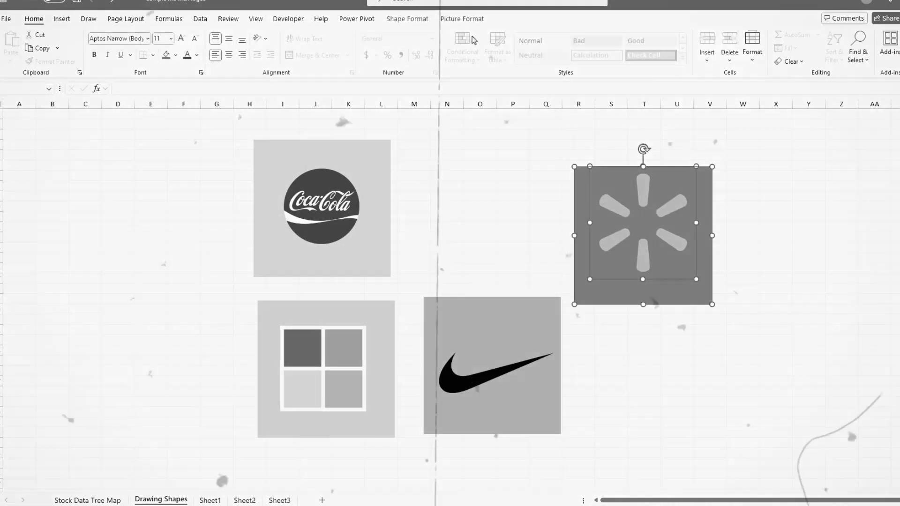
pyautogui.click(462, 18)
pyautogui.click(781, 52)
pyautogui.click(799, 131)
# Step: Centre the Coca-Cola logo horizontally and vertically on its square, then select the Microsoft logo and square for alignment
pyautogui.click(321, 206)
pyautogui.keyDown('ctrl'); pyautogui.click(323, 263); pyautogui.keyUp('ctrl')
pyautogui.click(462, 18)
pyautogui.click(779, 53)
pyautogui.click(799, 91)
pyautogui.click(779, 53)
pyautogui.click(799, 139)
pyautogui.click(719, 279)
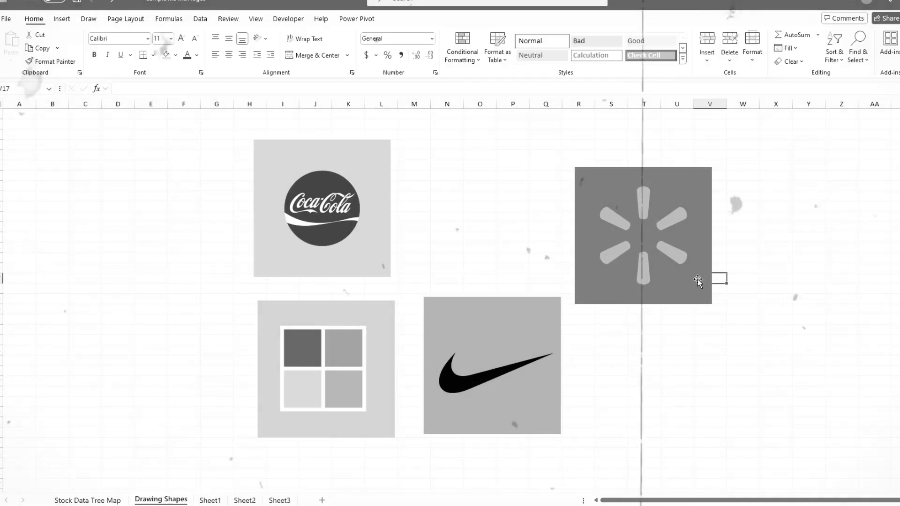